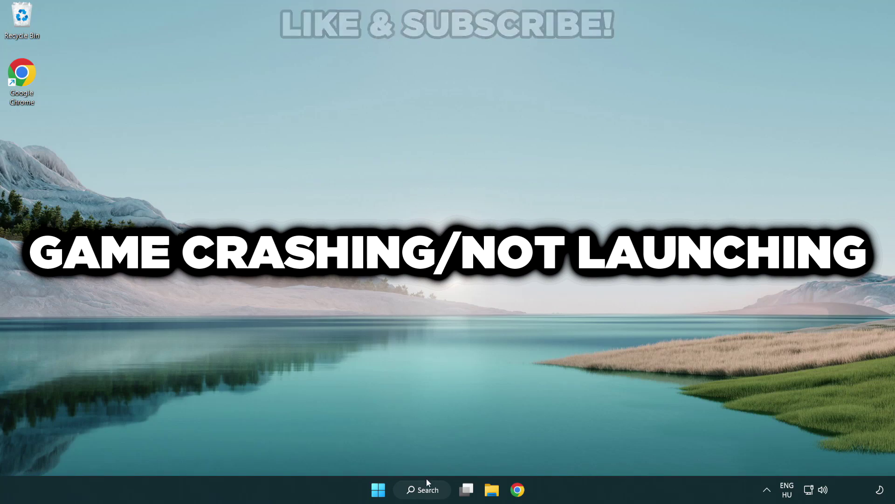
Search Windows for 'device manager' so Device Manager shows as the best match.
left_click(432, 495)
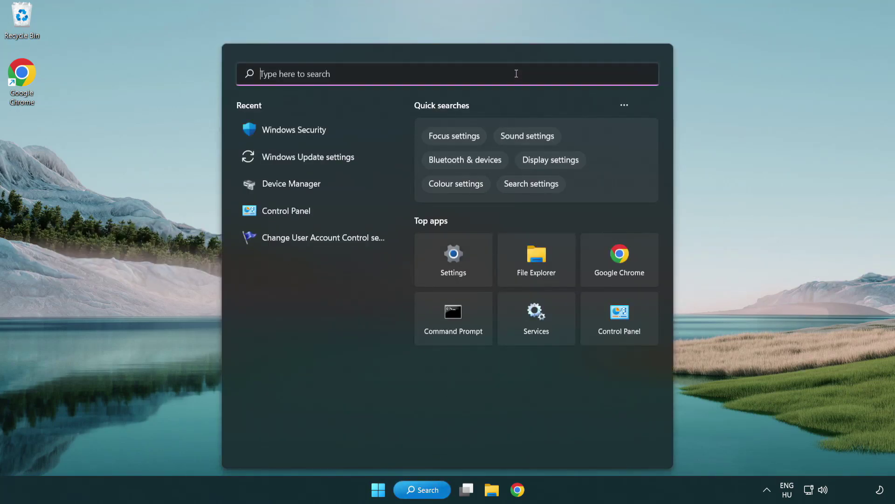
type("device m")
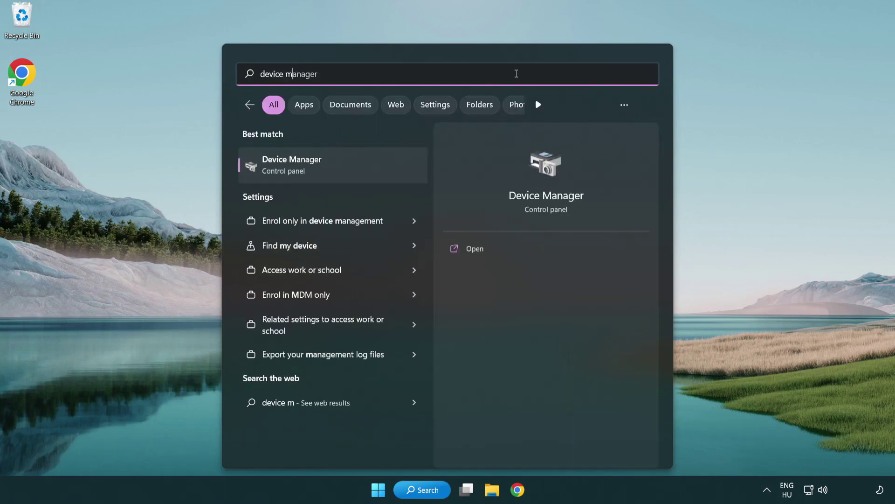
type("anager")
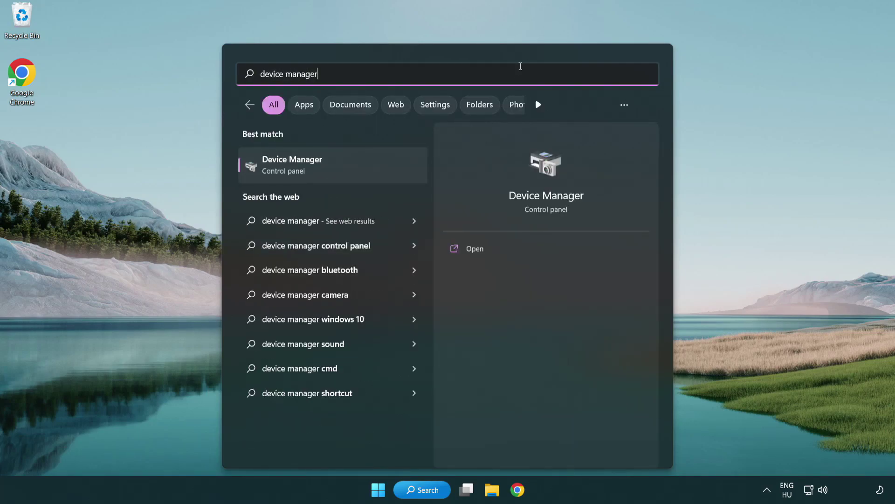
Update the VMware SVGA 3D adapter driver automatically, confirming the best driver is already installed.
left_click(357, 168)
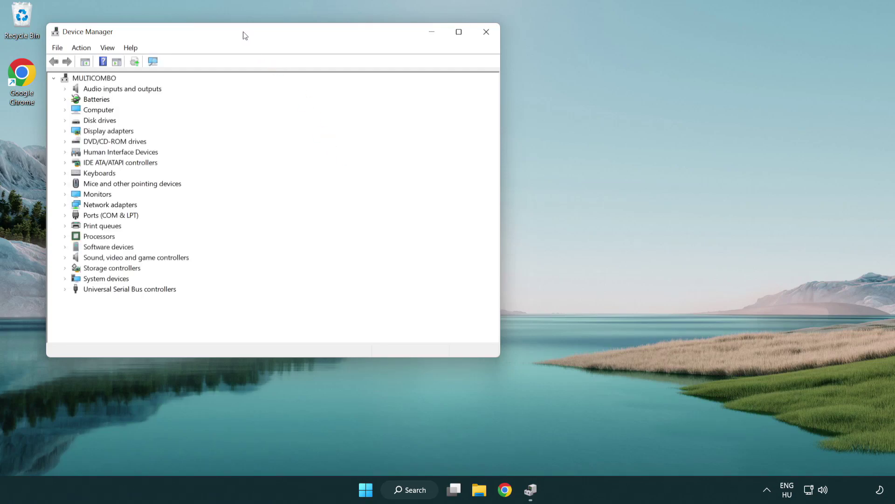
left_click_drag(243, 35, 392, 90)
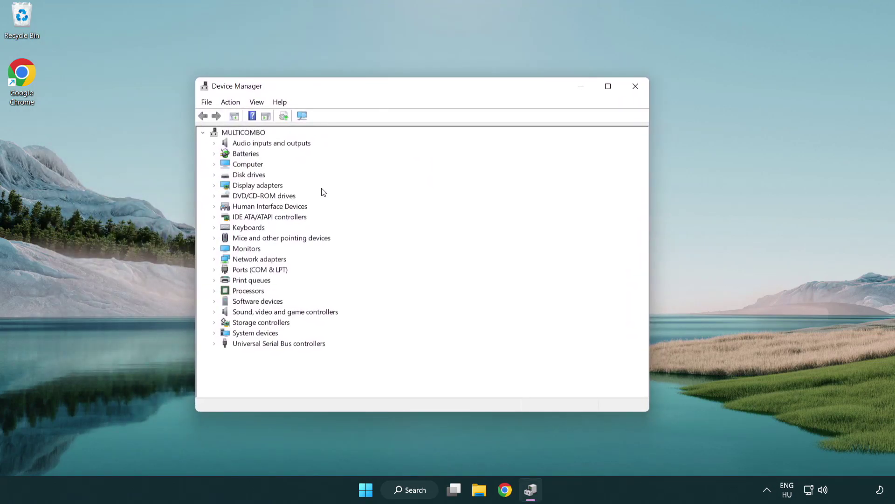
left_click(247, 189)
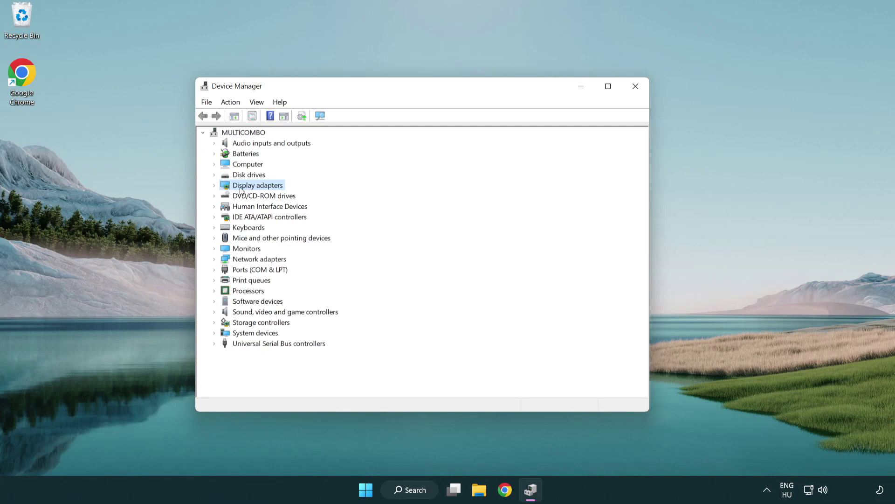
left_click(215, 186)
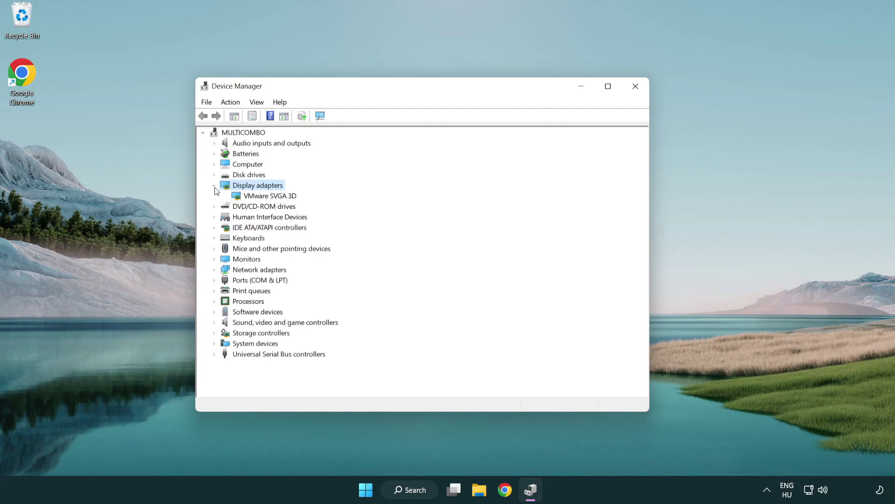
left_click(268, 198)
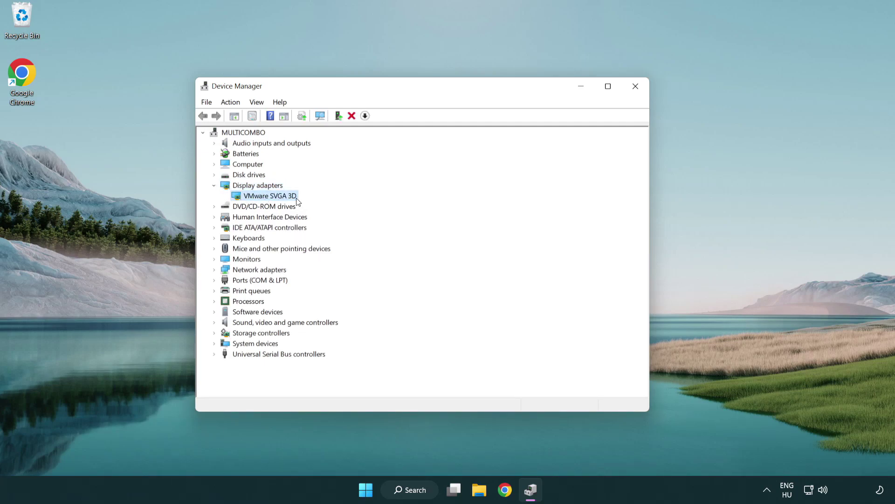
right_click(267, 199)
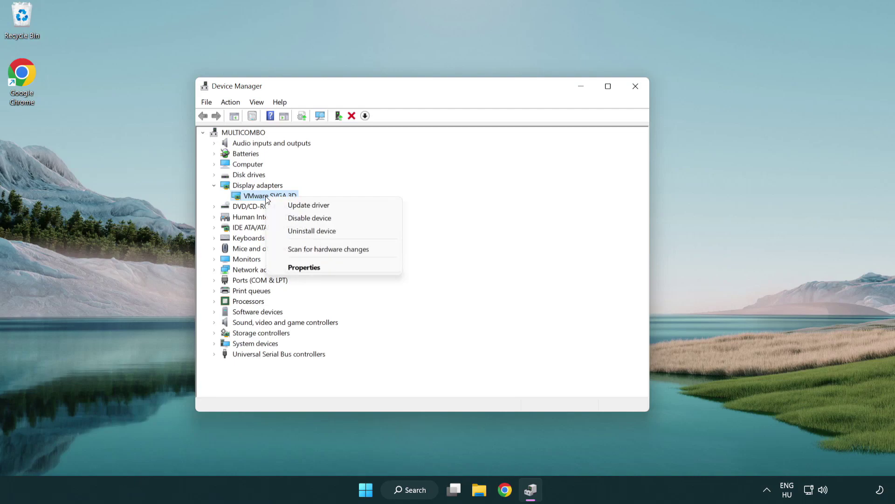
left_click(353, 206)
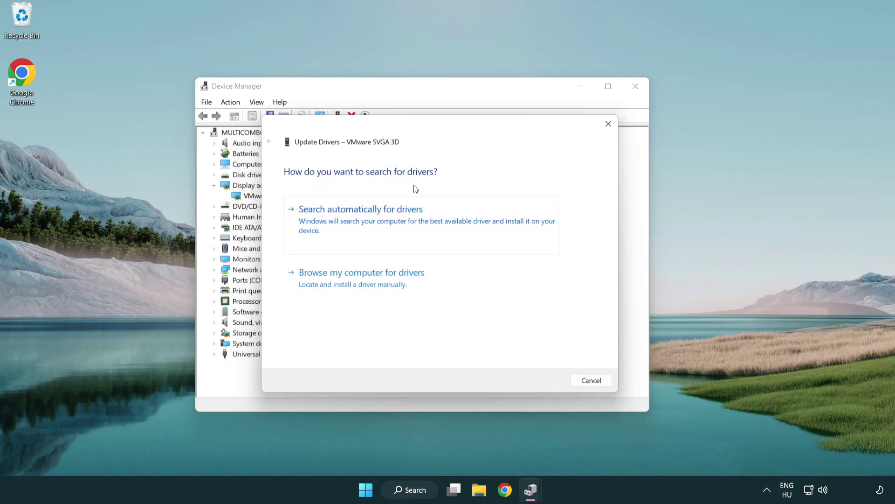
left_click(396, 219)
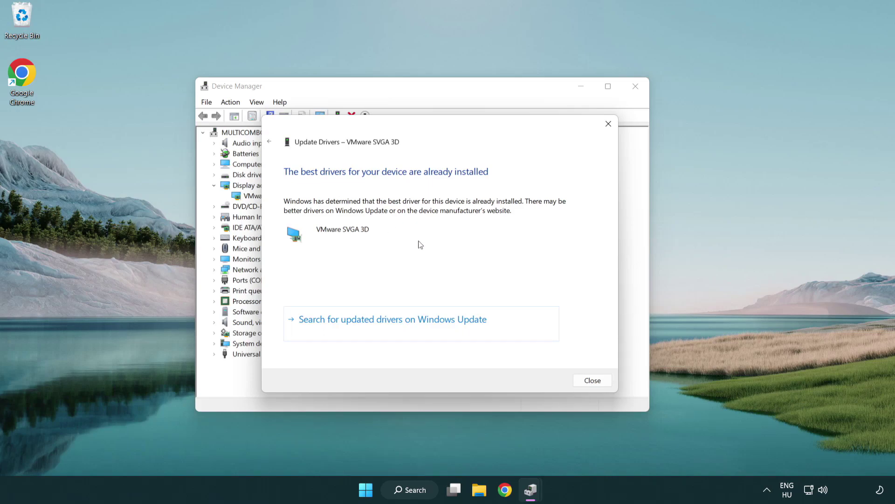
left_click(593, 381)
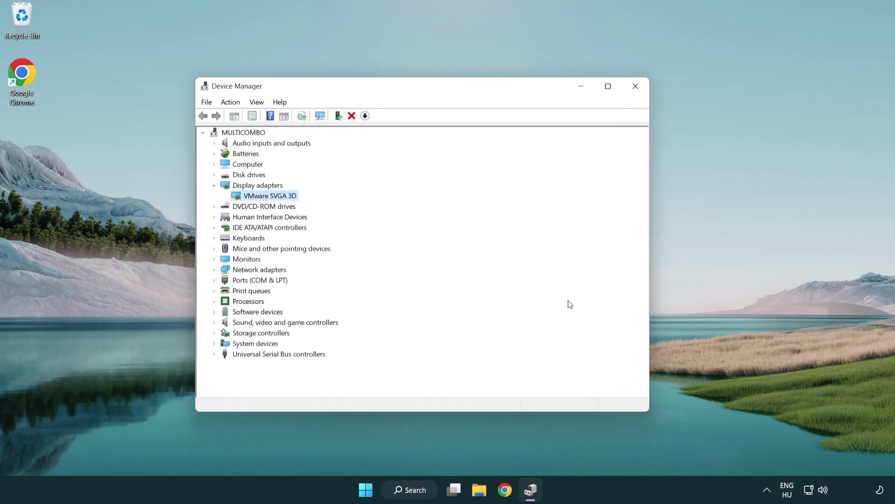
Close Device Manager, check for updates in Windows Update settings, then close Settings.
left_click(637, 88)
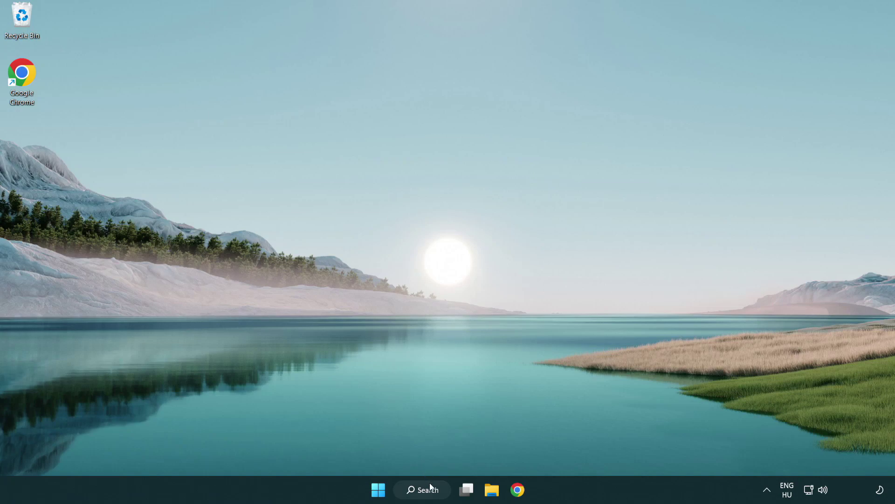
left_click(411, 489)
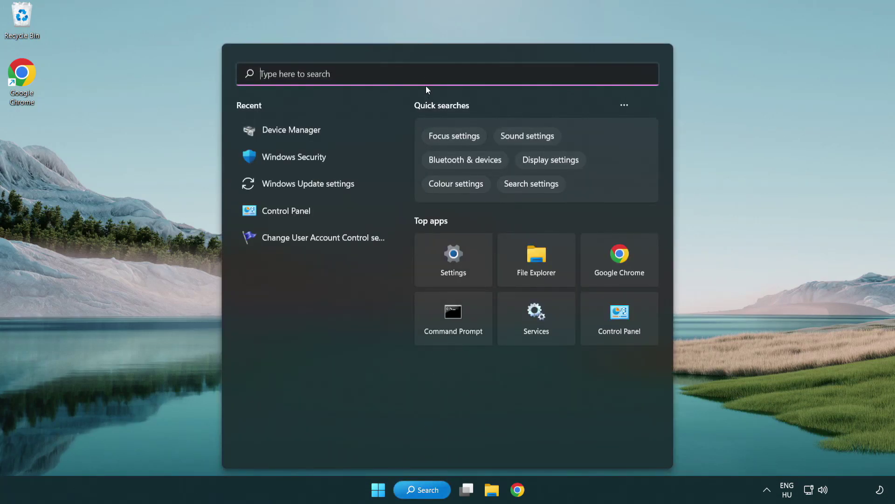
type("update")
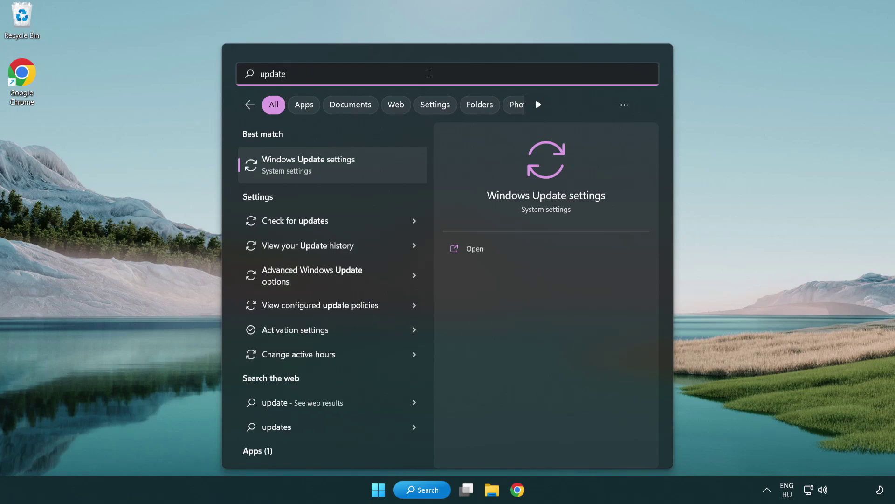
left_click(349, 168)
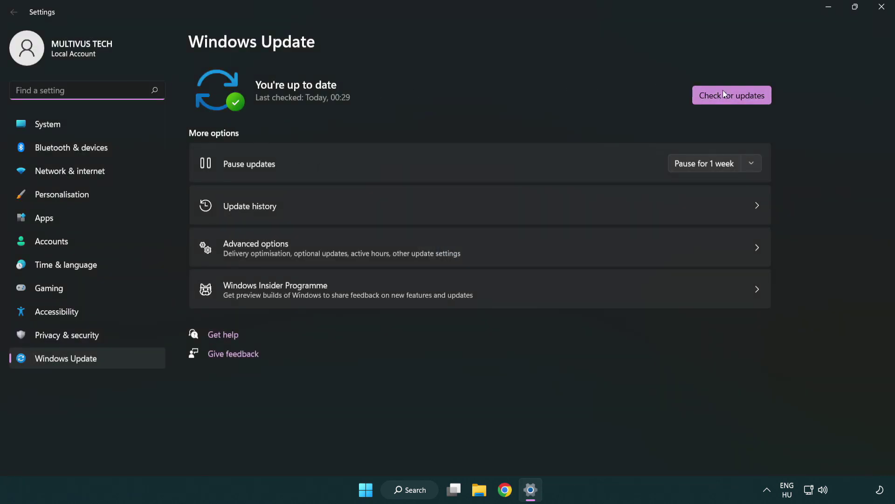
left_click(746, 99)
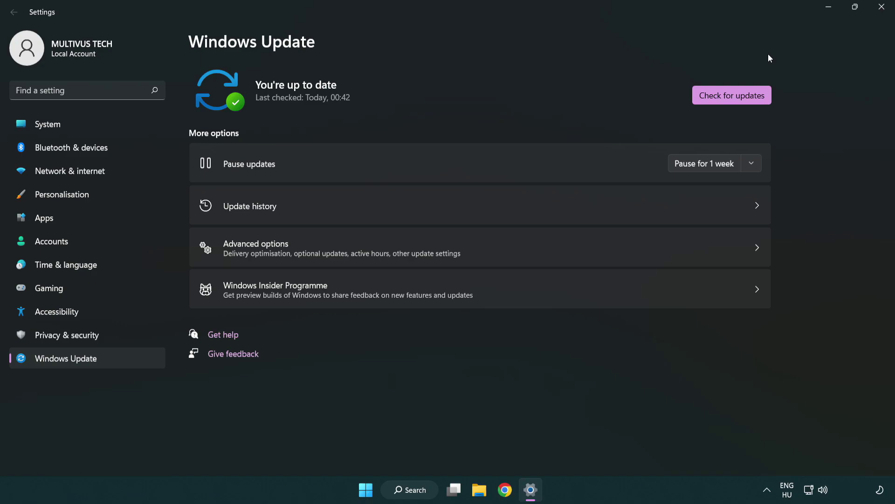
left_click(878, 13)
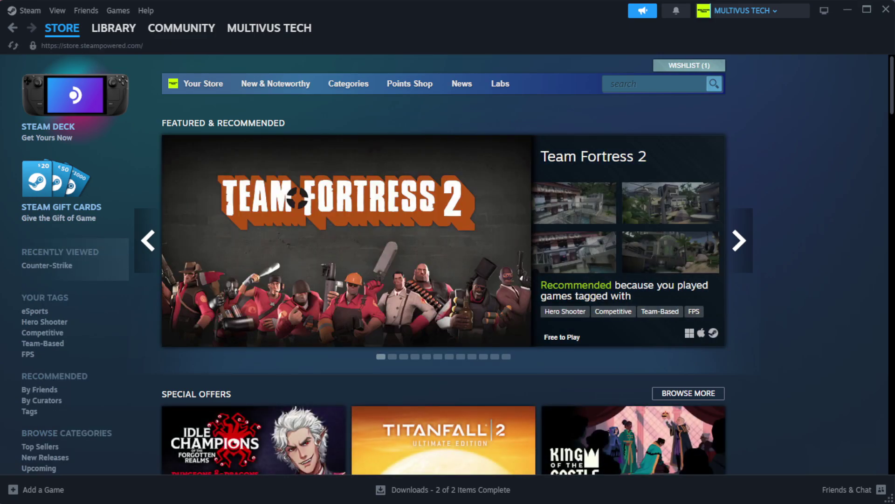
Verify YOUR NOT WORKING GAME's installed files in Steam, validating all 1039 files.
mouse_move(112, 33)
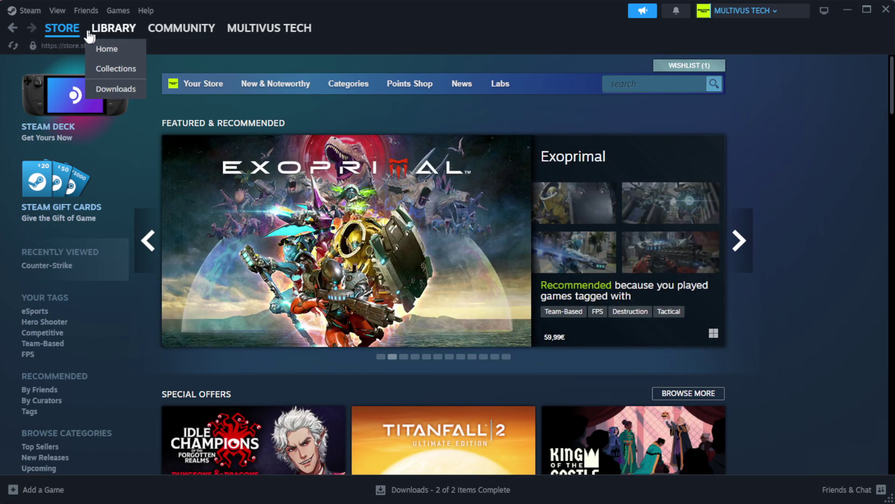
left_click(126, 50)
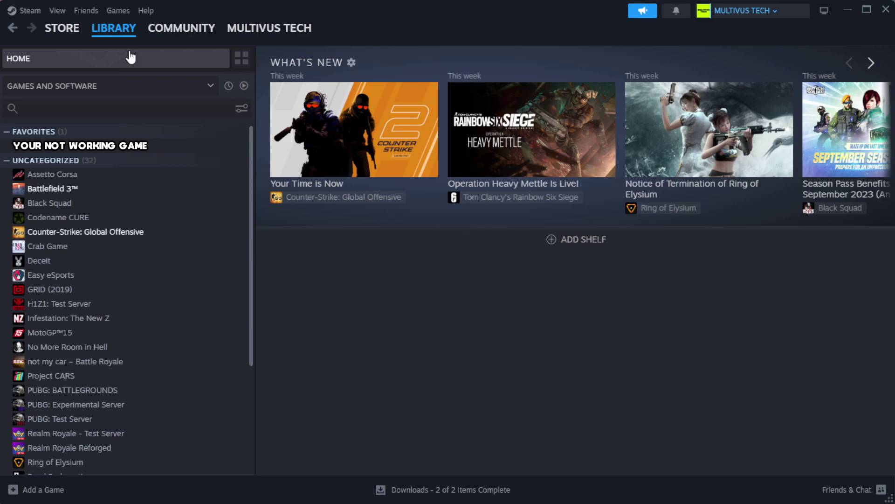
right_click(221, 148)
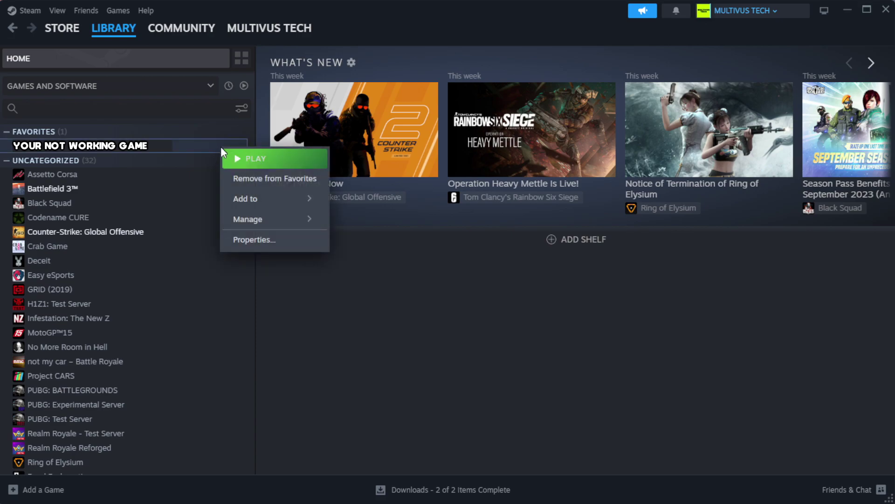
left_click(283, 247)
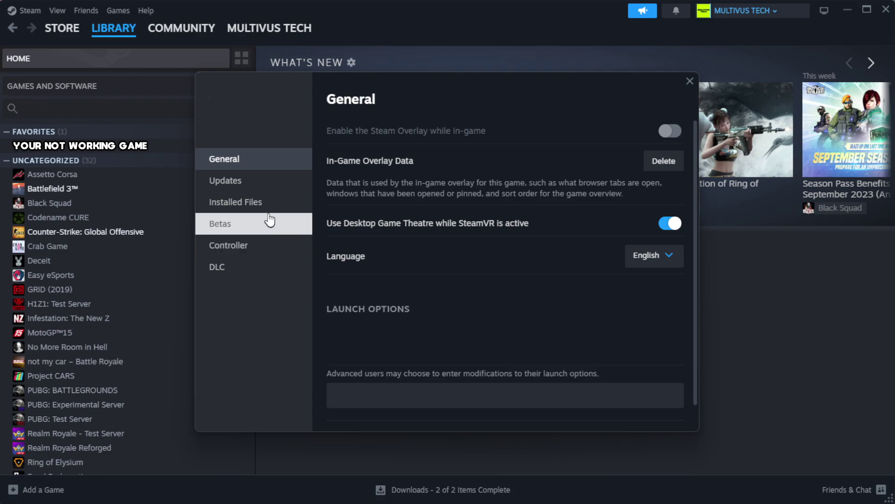
left_click(294, 213)
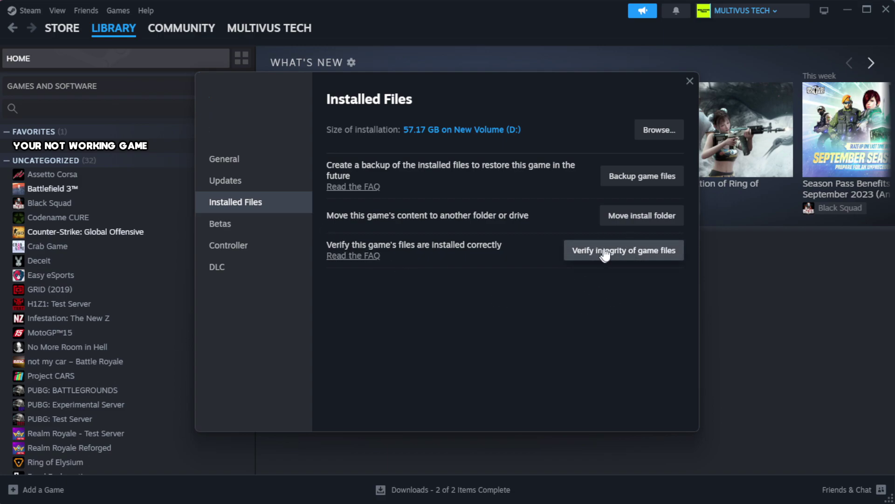
left_click(630, 261)
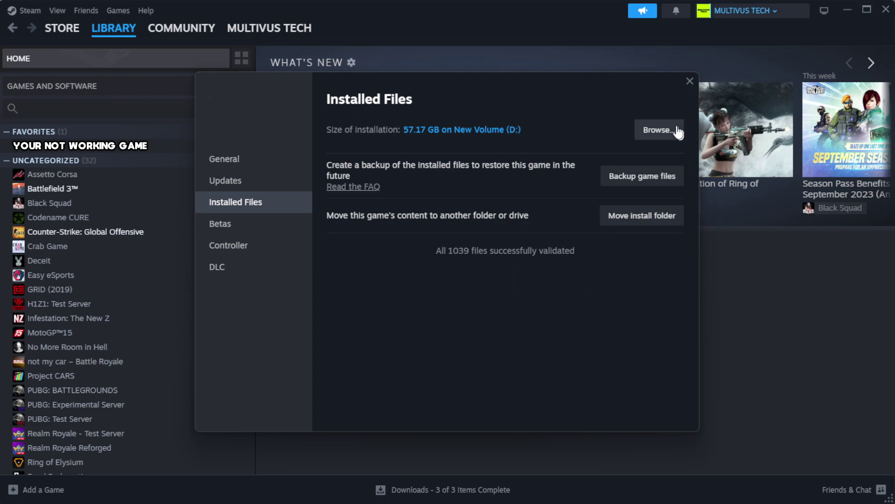
Open the game's install folder and the Properties of the YOUR NOT WORKING GAME shortcut.
left_click(658, 131)
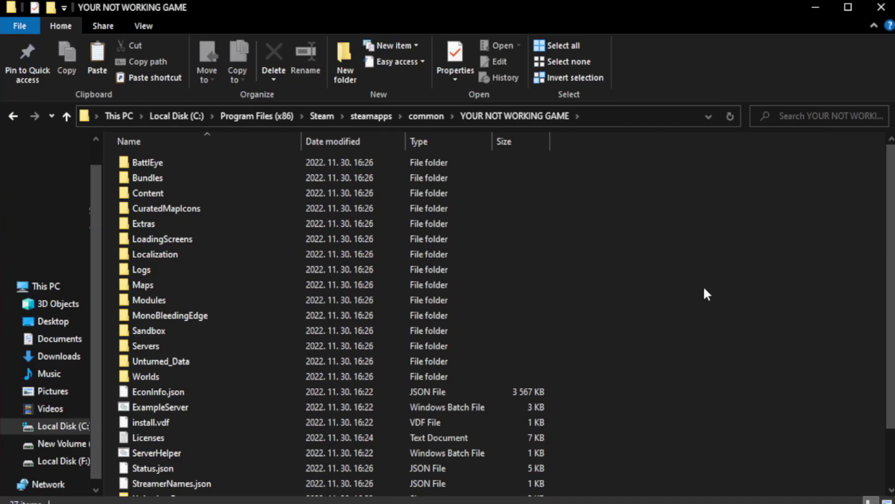
left_click_drag(891, 277, 891, 334)
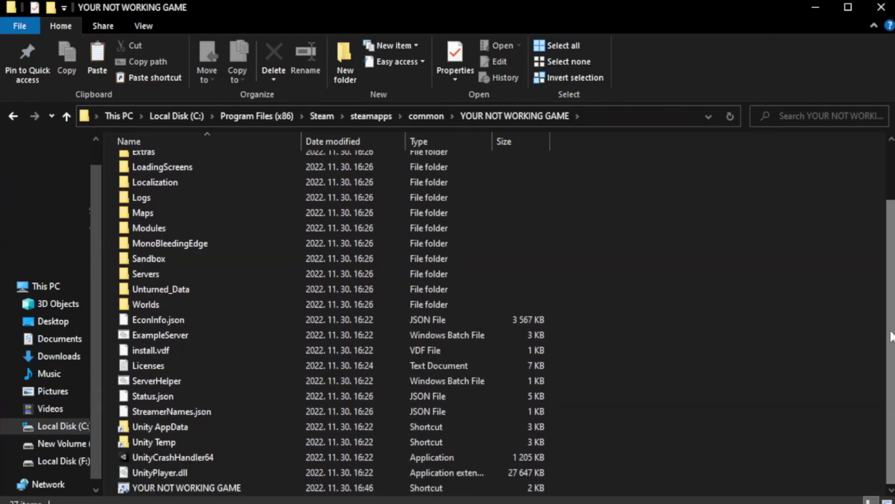
left_click(326, 488)
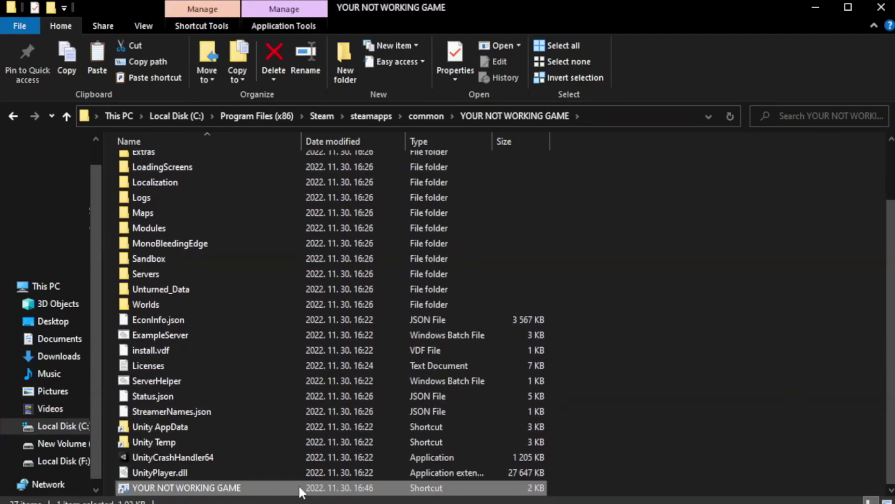
right_click(299, 488)
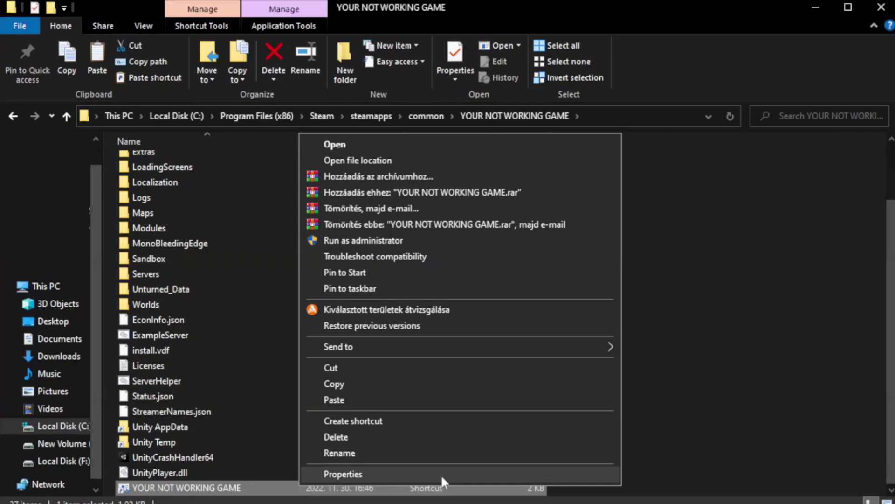
left_click(456, 471)
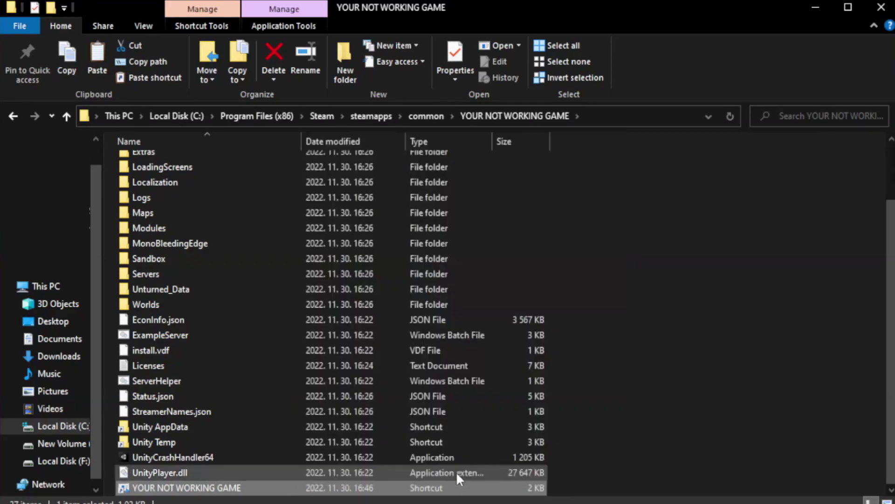
left_click_drag(447, 251, 449, 91)
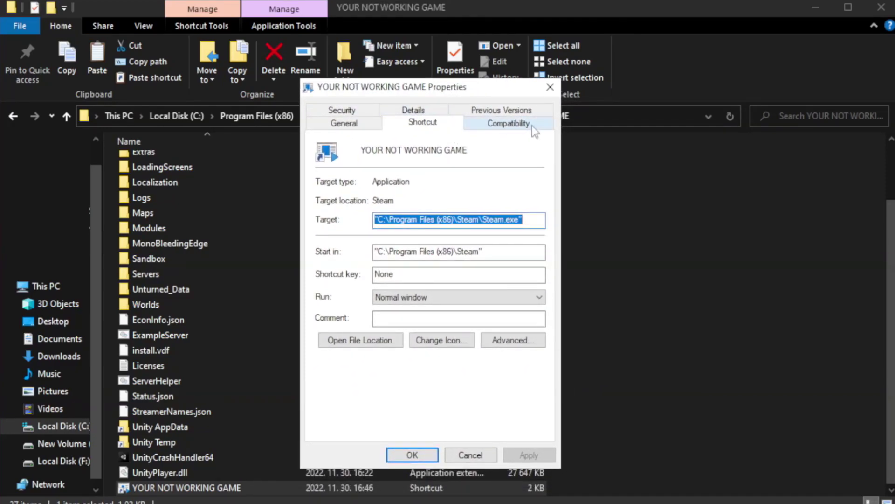
Set the shortcut to Windows 8 compatibility mode, run as administrator, fullscreen optimizations off, and save.
left_click(503, 125)
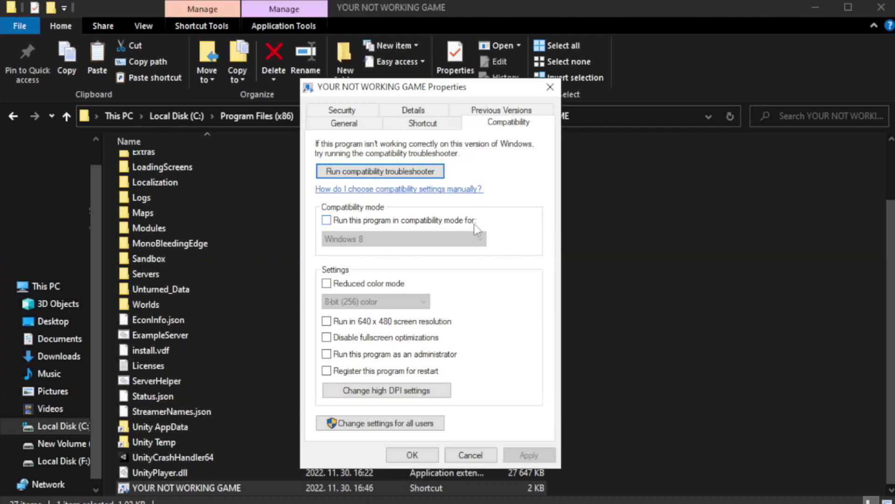
left_click(354, 220)
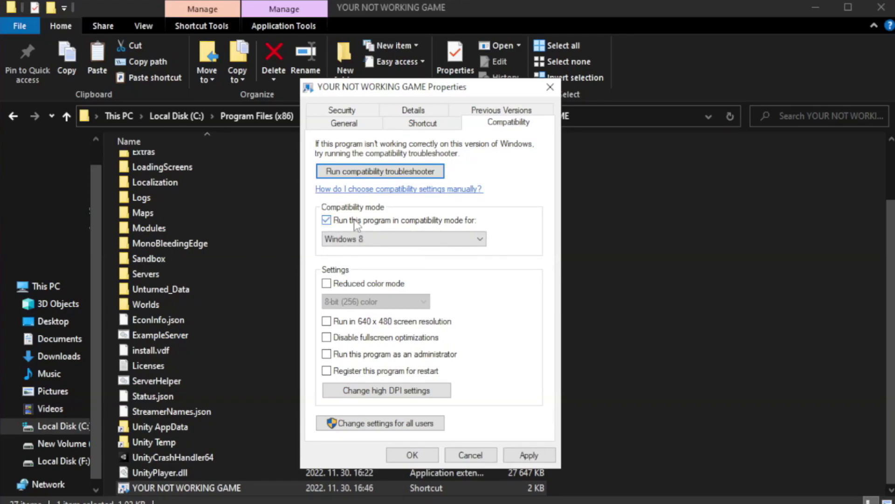
left_click(395, 237)
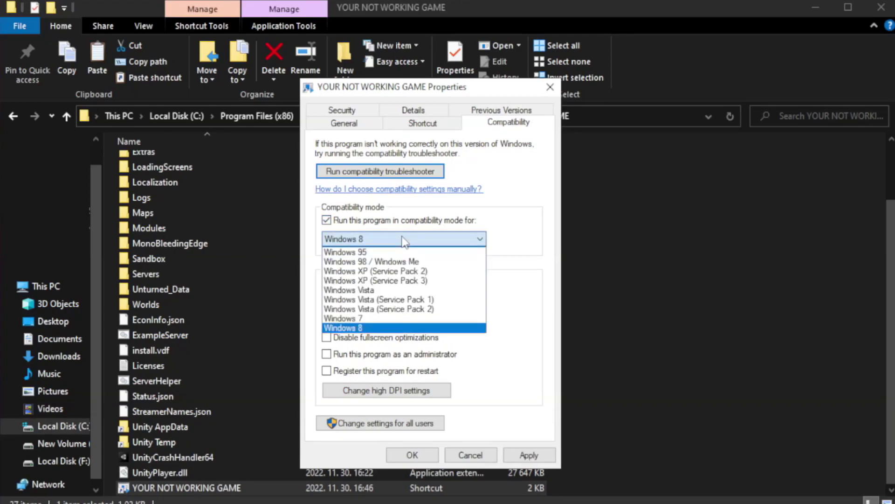
left_click(379, 328)
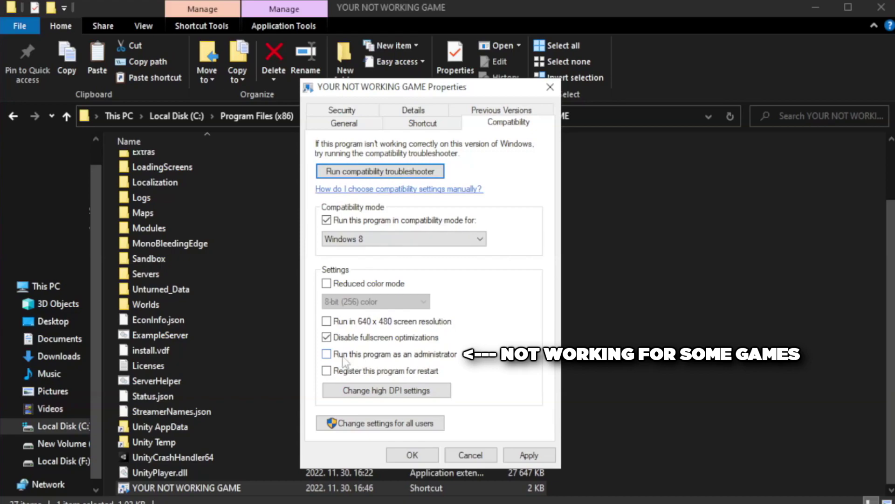
left_click(351, 360)
left_click(526, 454)
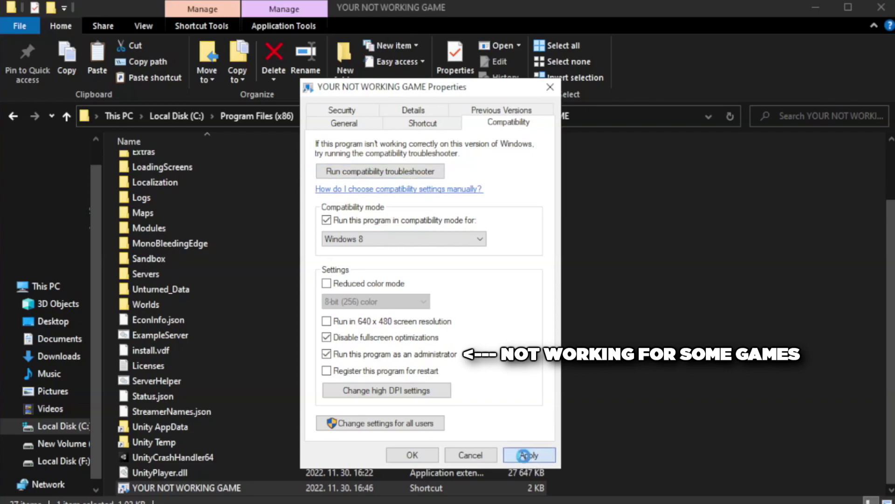
left_click(410, 456)
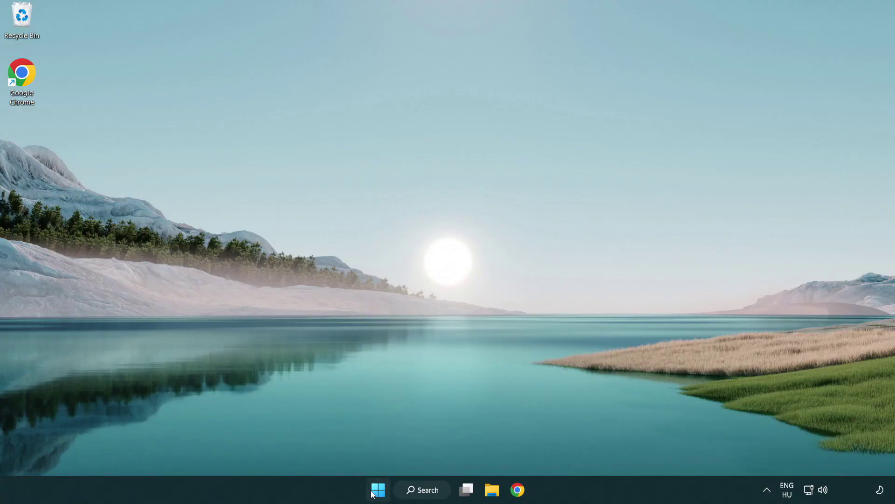
Open Task Manager from the Start quick-link menu and show its Startup apps list.
right_click(379, 494)
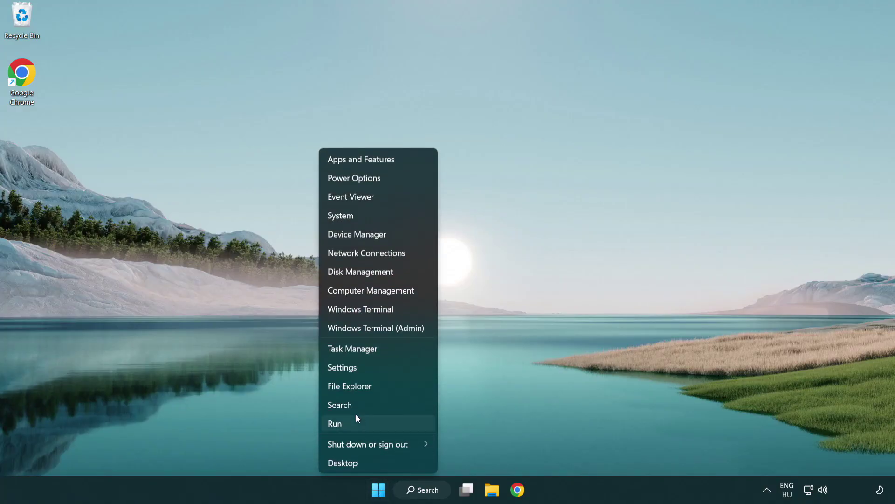
left_click(395, 350)
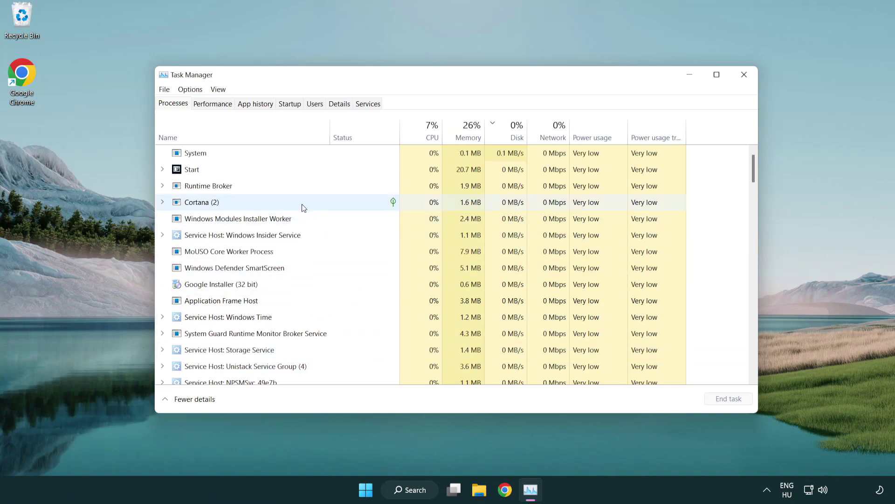
left_click(291, 104)
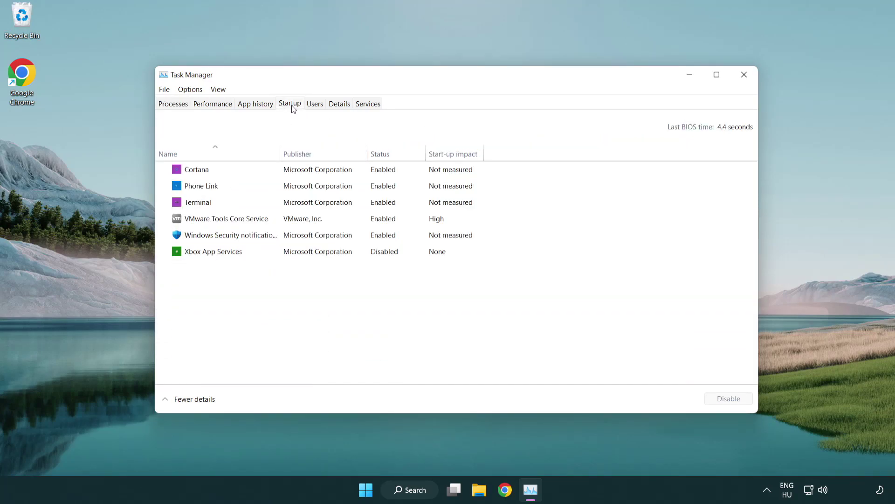
Disable Terminal, Phone Link, Cortana and Windows Security notifications at startup, then close Task Manager.
left_click(293, 205)
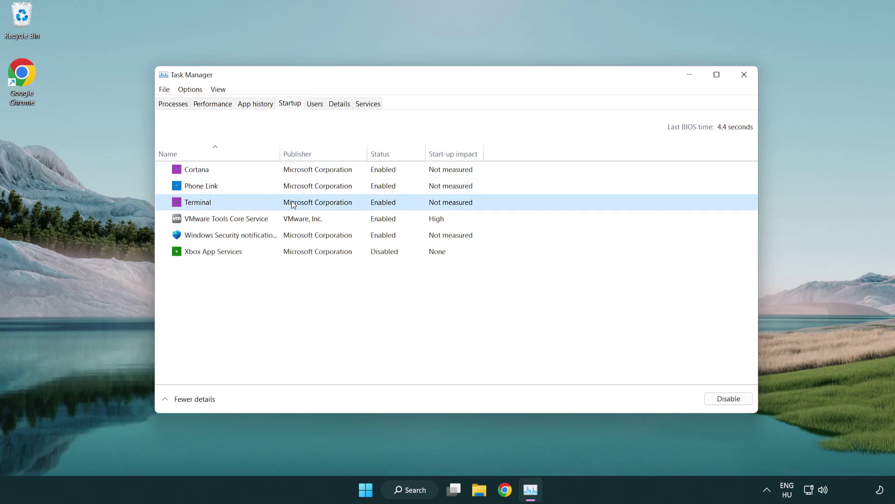
left_click(714, 399)
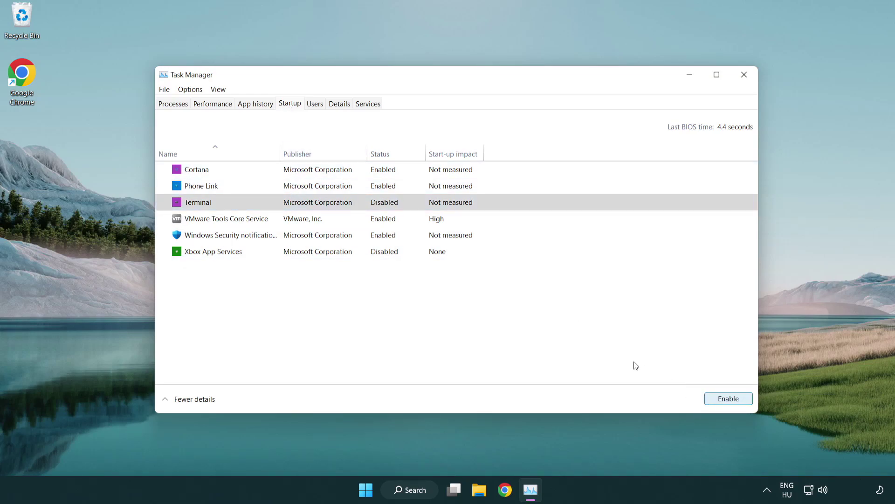
left_click(374, 190)
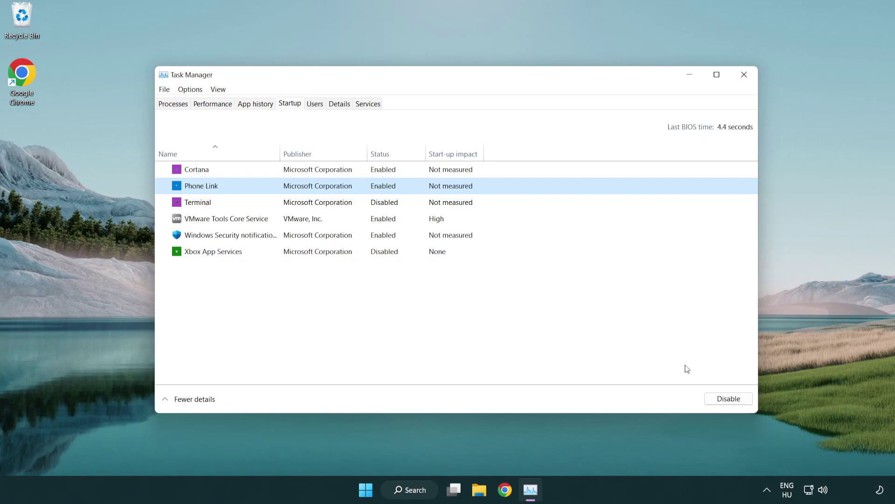
left_click(728, 399)
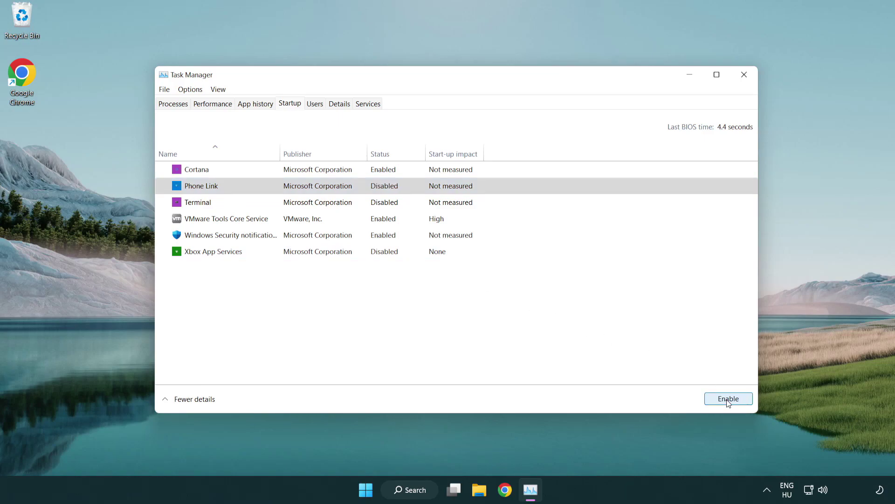
left_click(320, 174)
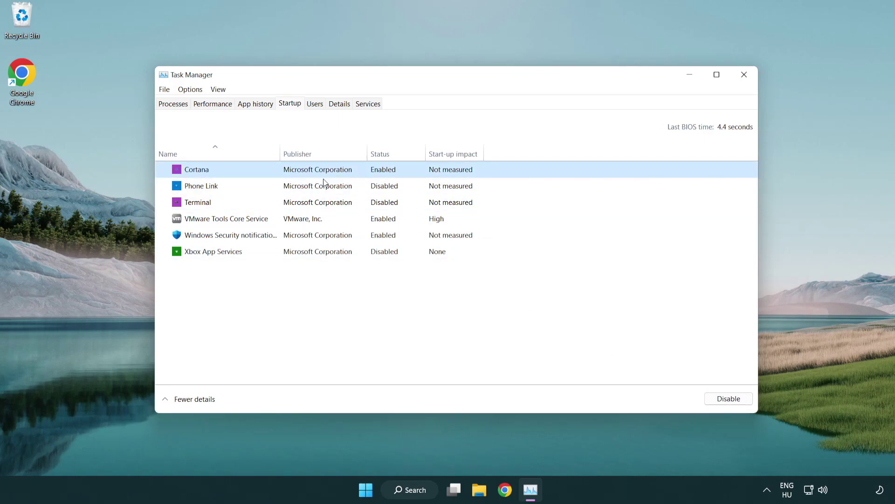
left_click(711, 398)
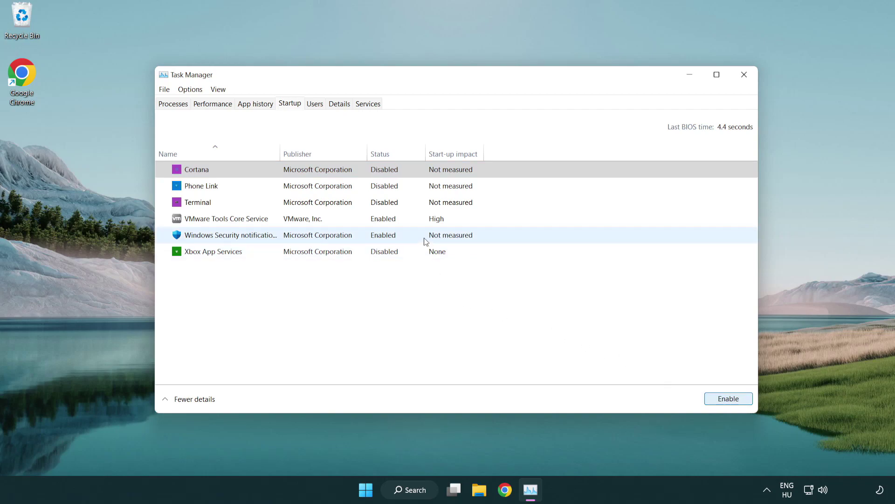
left_click(424, 238)
left_click(706, 397)
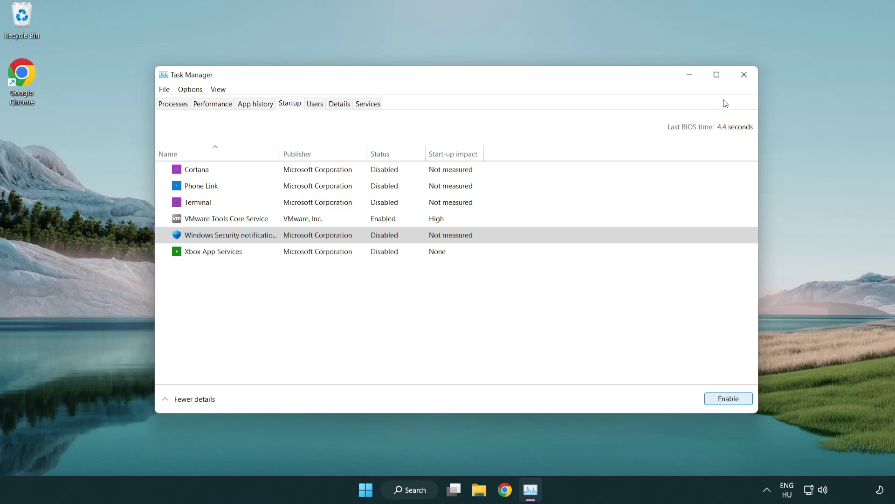
left_click(746, 78)
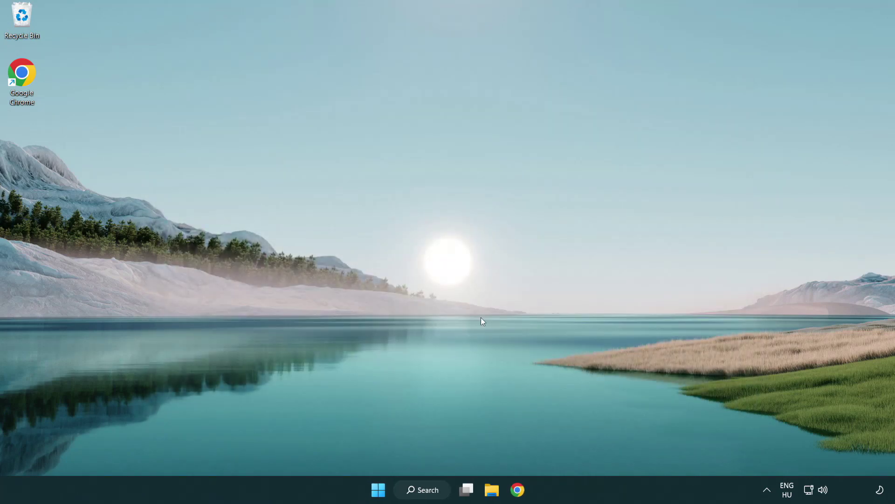
Search for 'cmd' and launch Command Prompt as administrator.
left_click(416, 490)
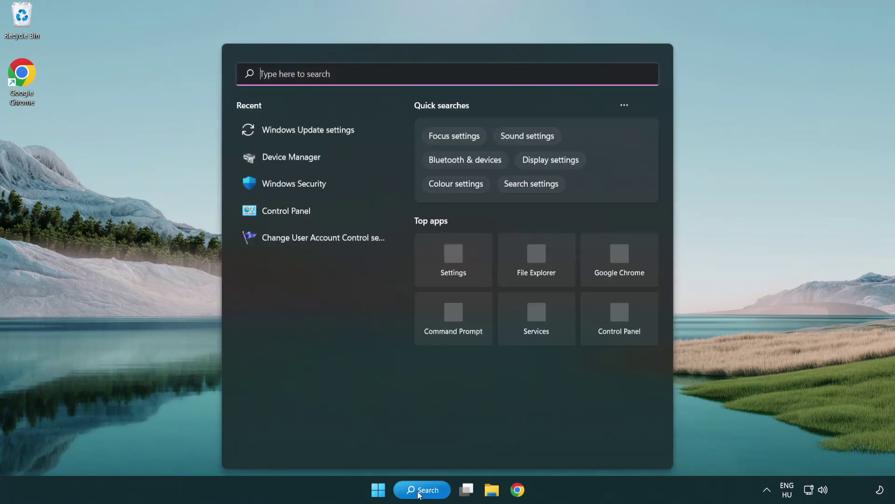
type("c")
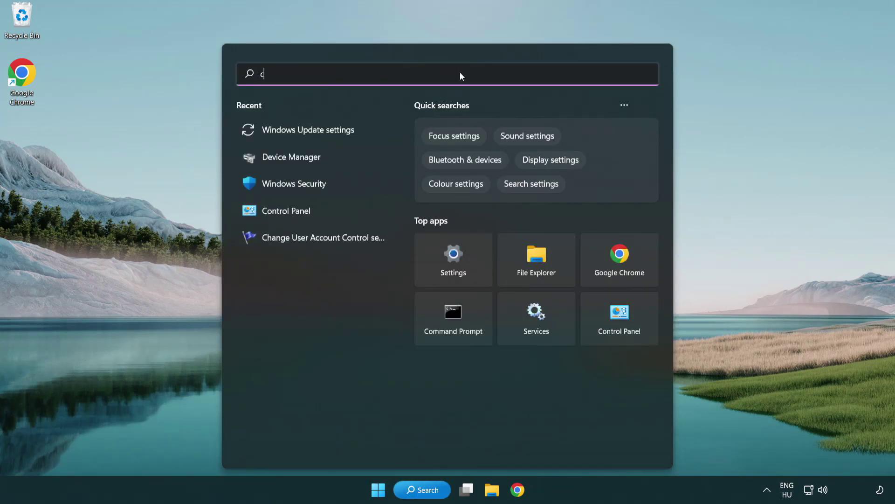
type("md")
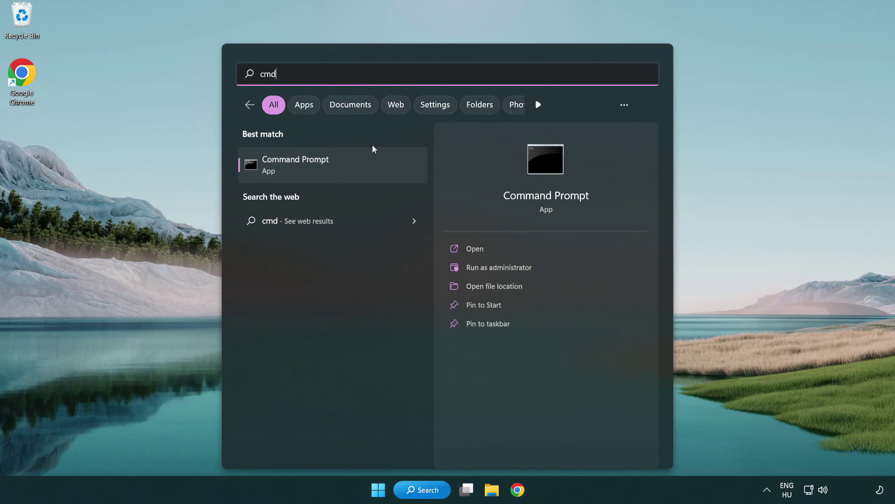
right_click(343, 171)
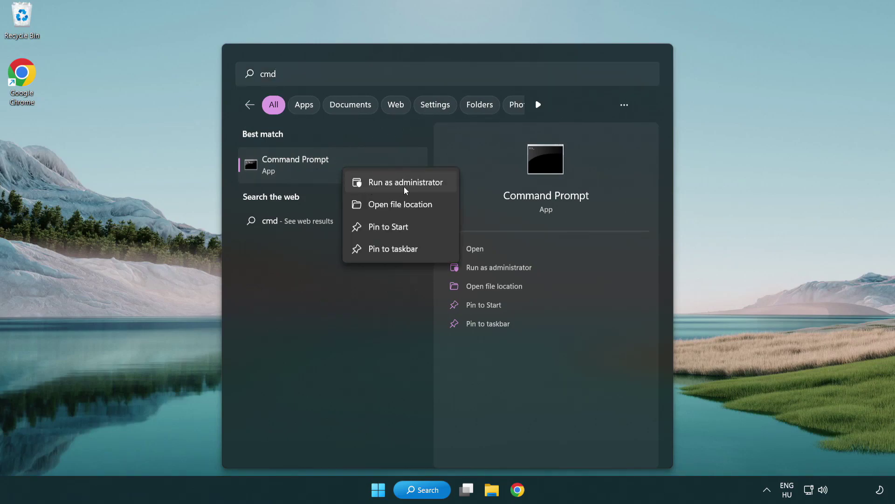
left_click(404, 184)
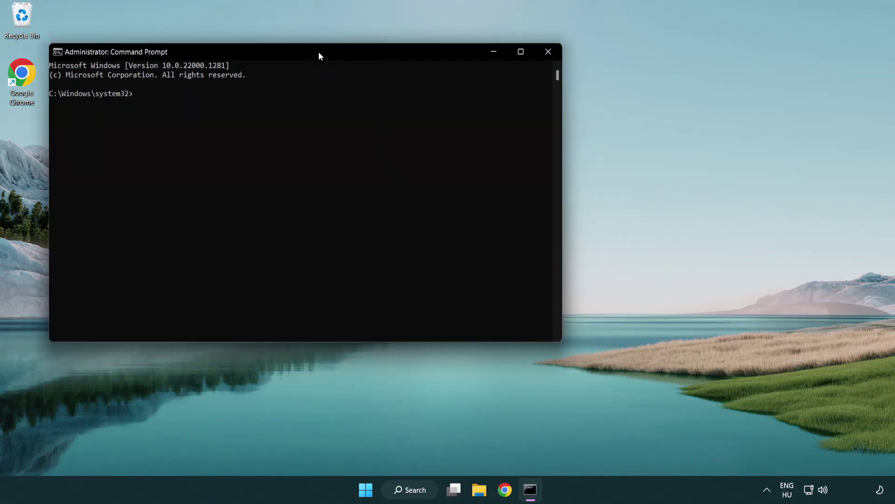
Run sfc /scannow, which completes with no integrity violations, then close Command Prompt.
left_click_drag(319, 53, 451, 92)
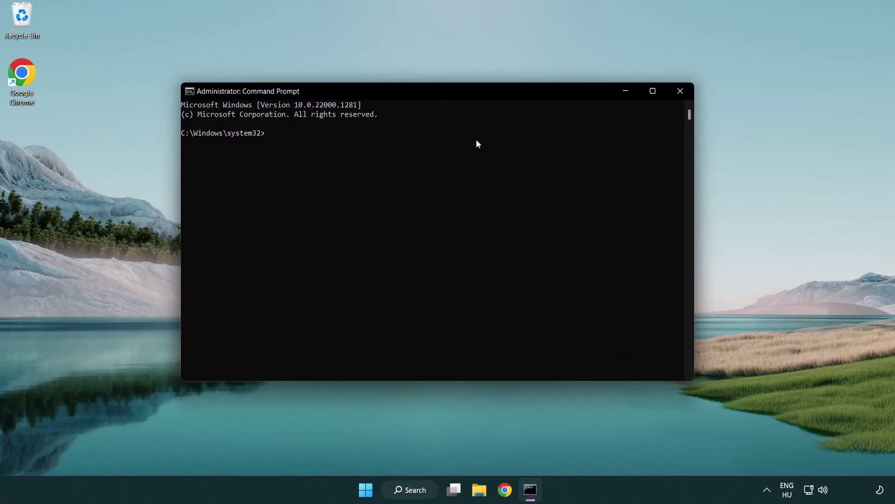
type("sfc /")
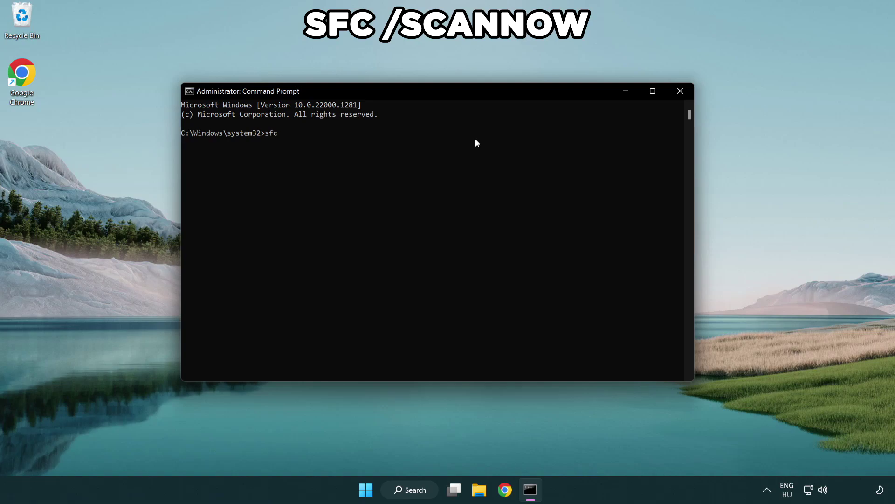
type("scannow")
key("Return")
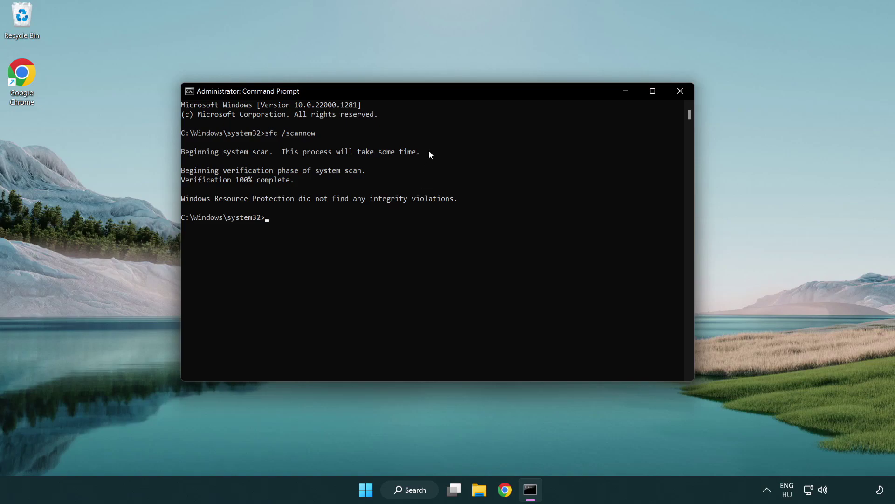
left_click(681, 91)
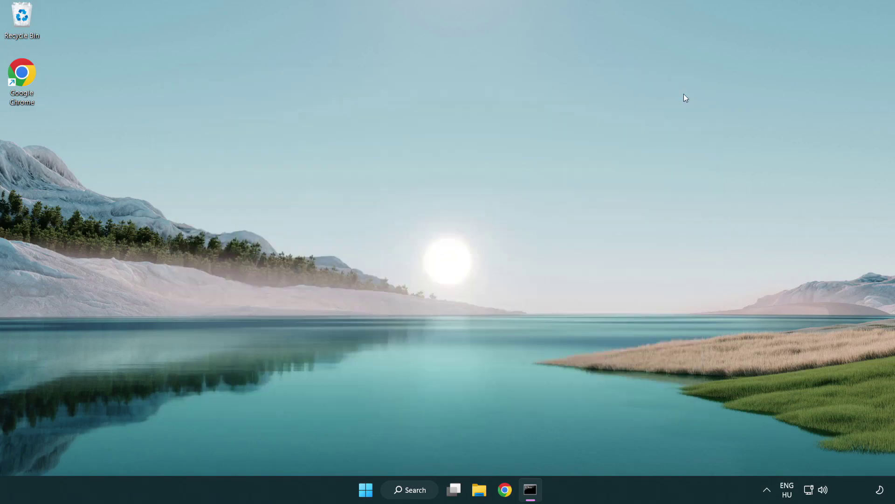
Open the Start menu's power options showing sleep, shut down and restart.
left_click(383, 486)
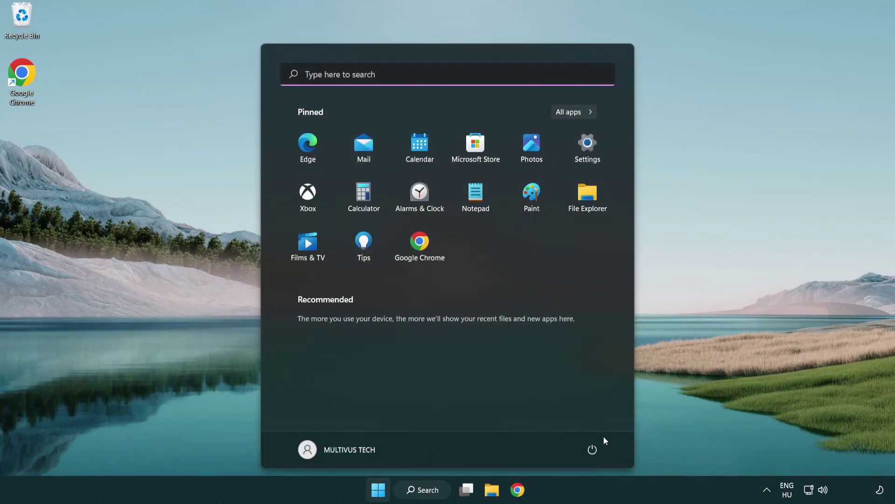
left_click(592, 449)
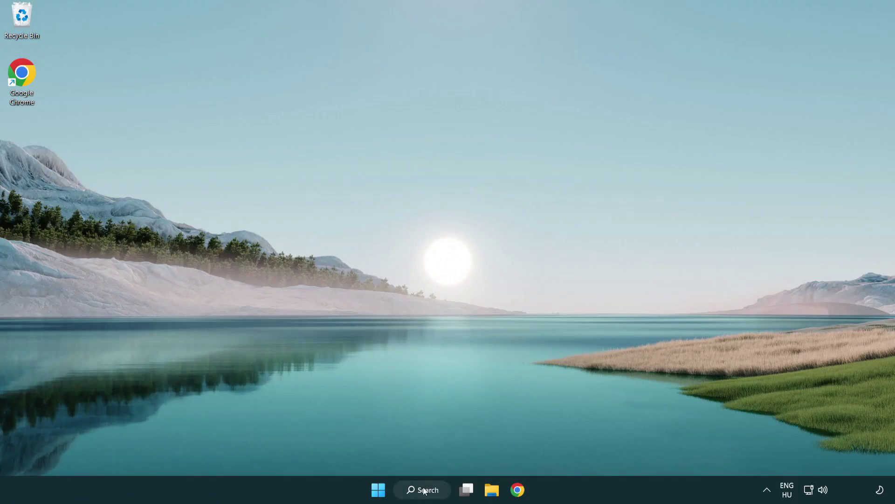
Search Windows for 'security' and launch the Windows Security app.
left_click(426, 495)
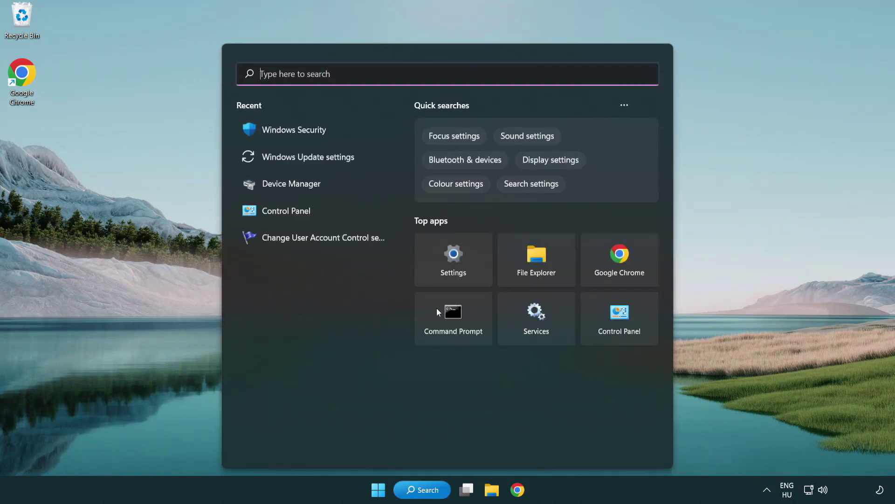
type("se")
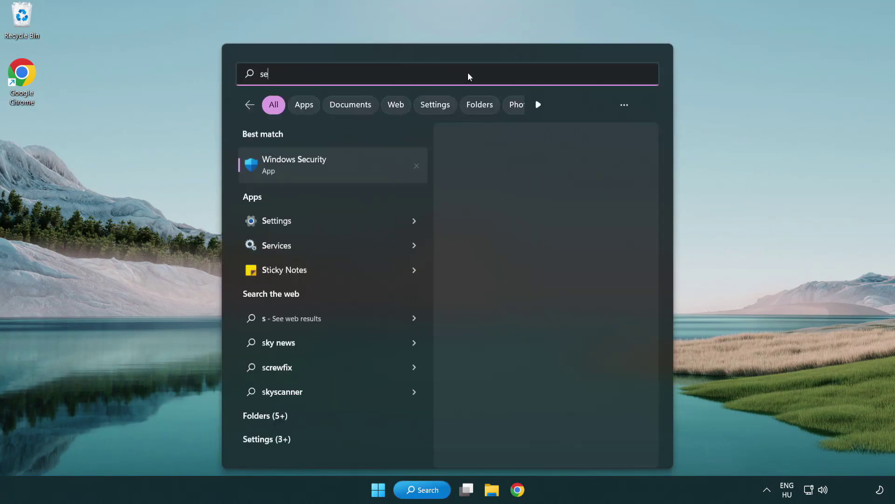
type("curi")
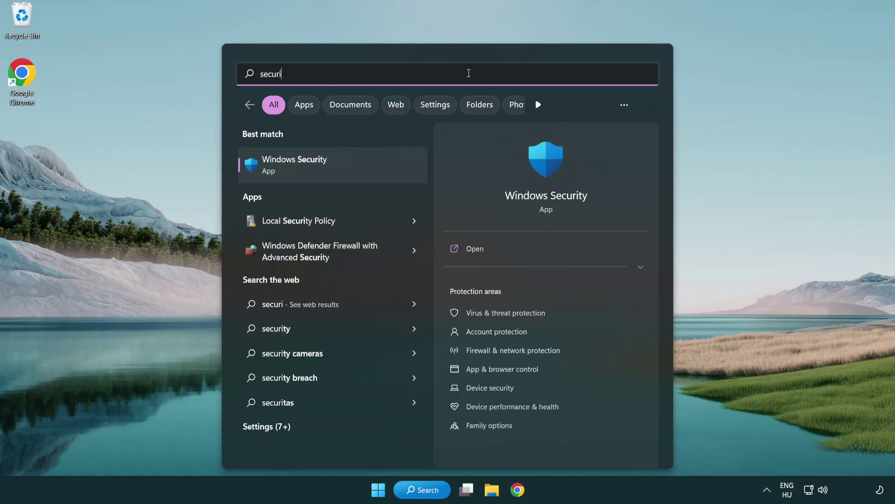
type("ty")
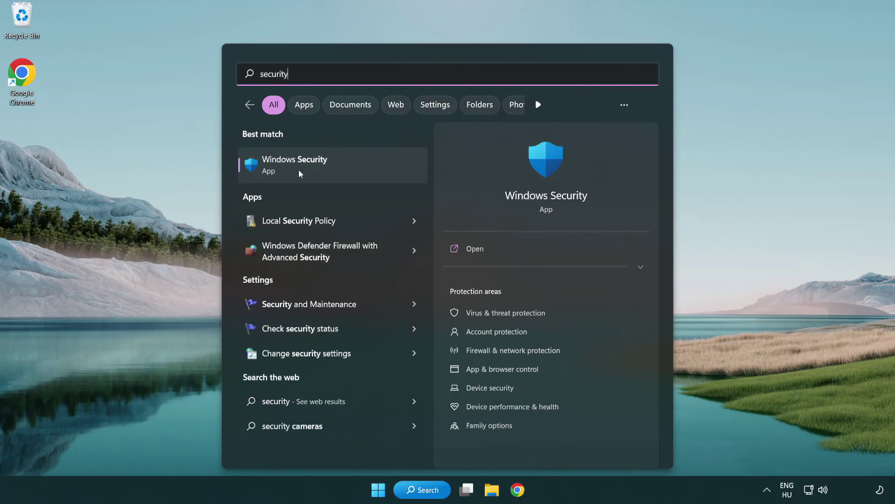
left_click(366, 172)
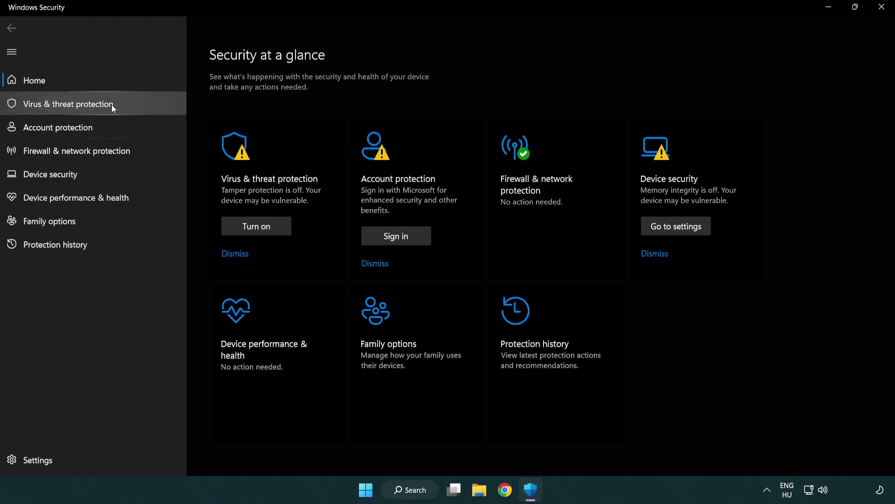
Open the Defender exclusions list from the Virus & threat protection settings.
left_click(135, 104)
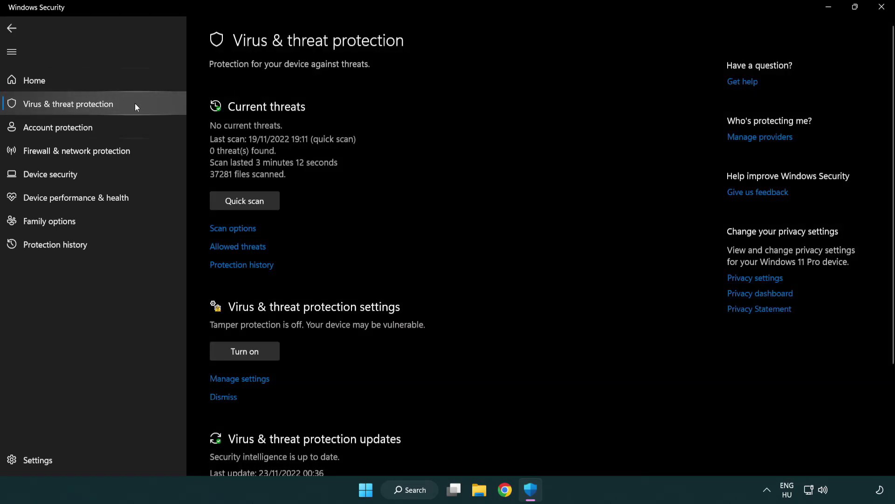
scroll(261, 202, "down", 2)
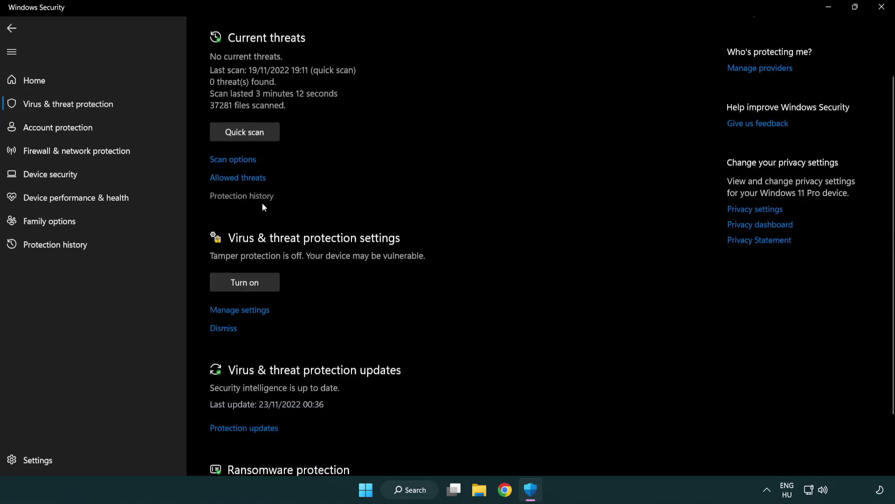
left_click(238, 311)
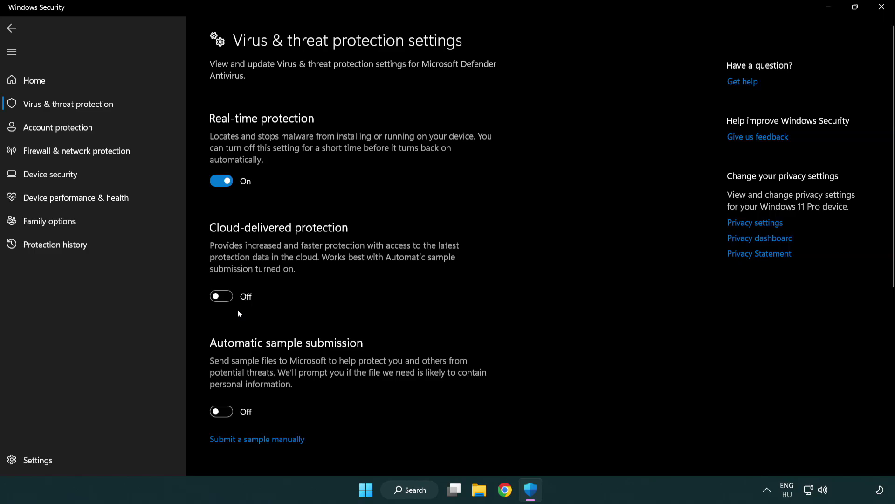
scroll(239, 313, "down", 8)
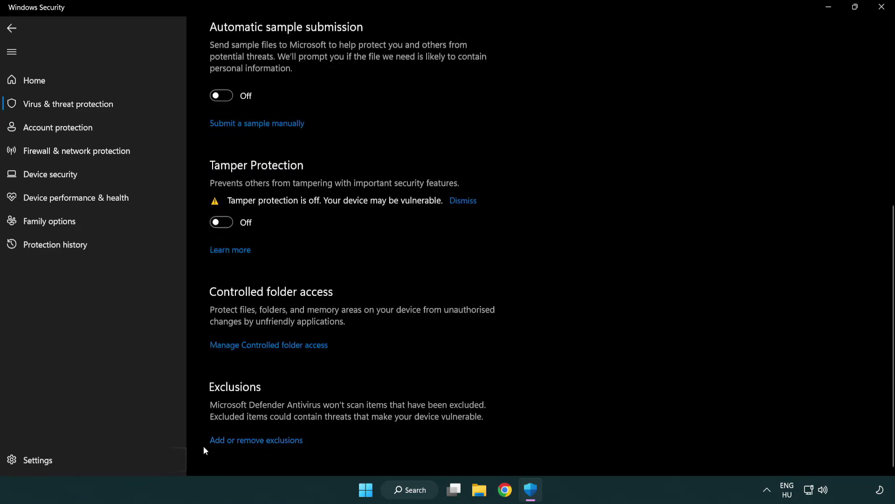
left_click(284, 441)
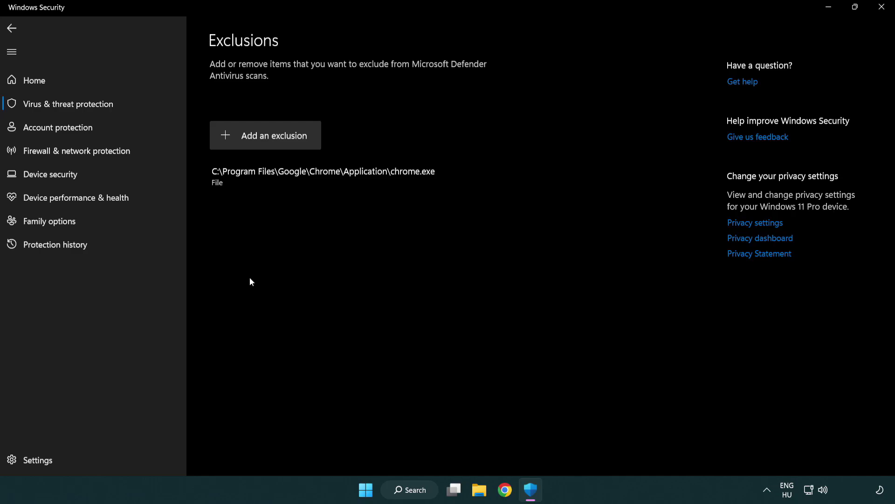
Add a File exclusion for the NOT WORKING APP shortcut in C:\Program Files (x86)\NOT WORKING APP.
left_click(269, 139)
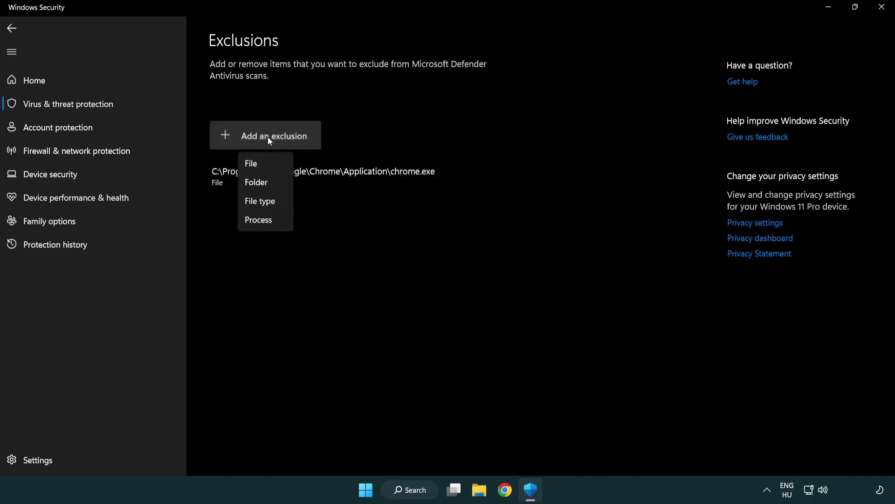
left_click(270, 164)
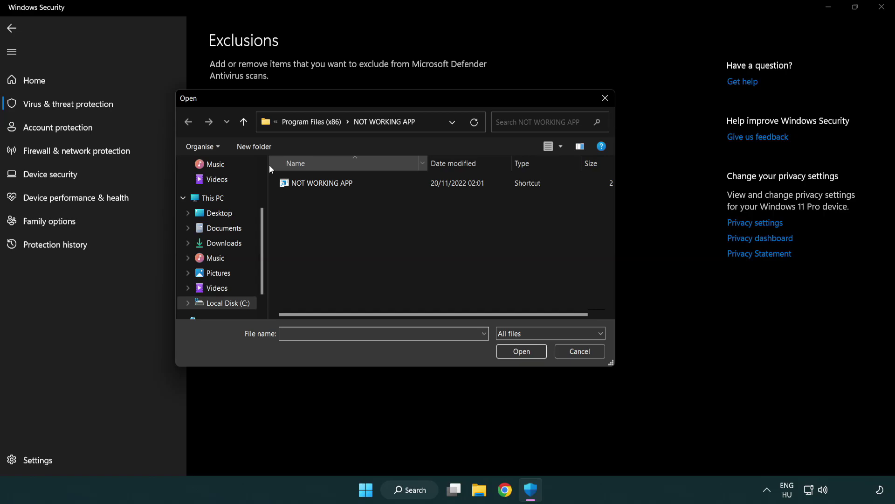
left_click(303, 121)
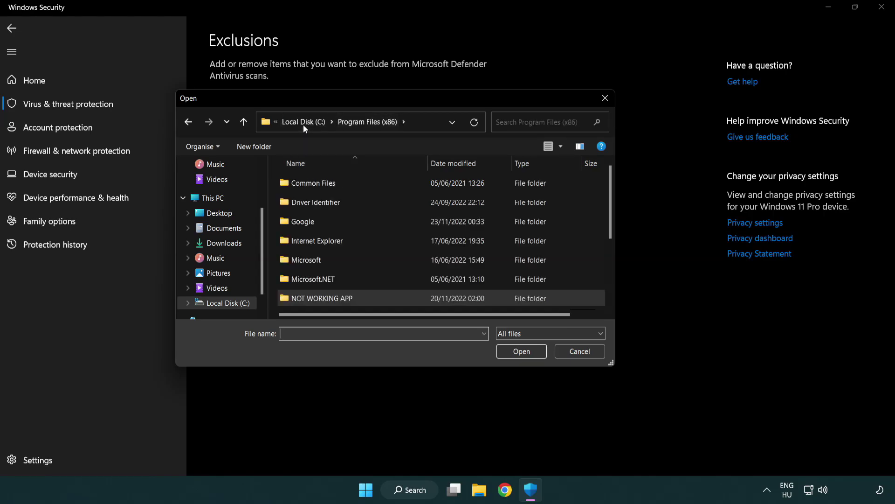
left_click(308, 123)
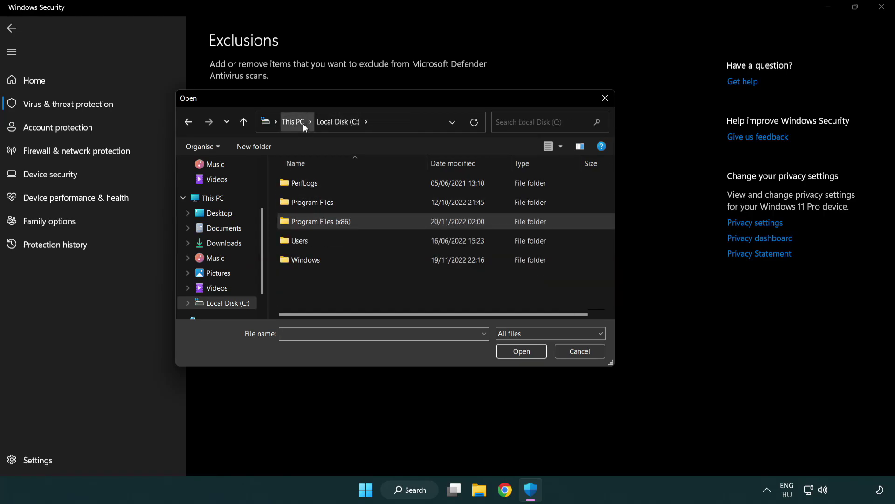
left_click(302, 123)
double_click(326, 308)
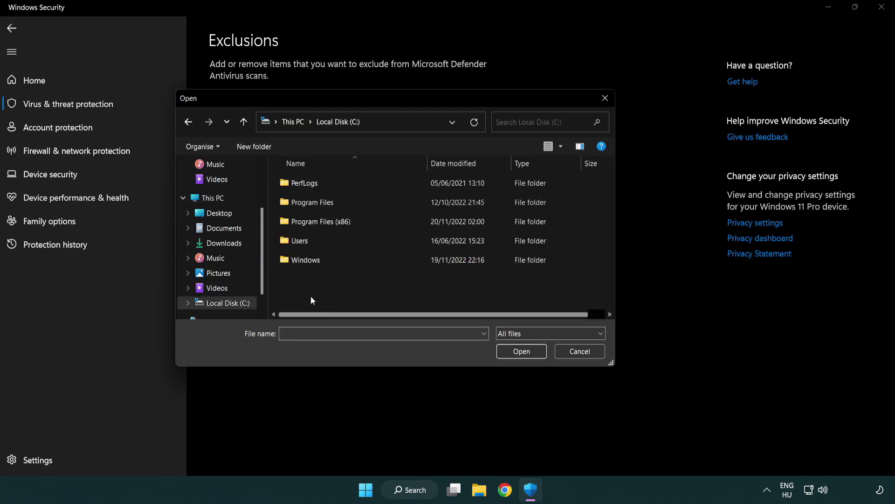
double_click(327, 221)
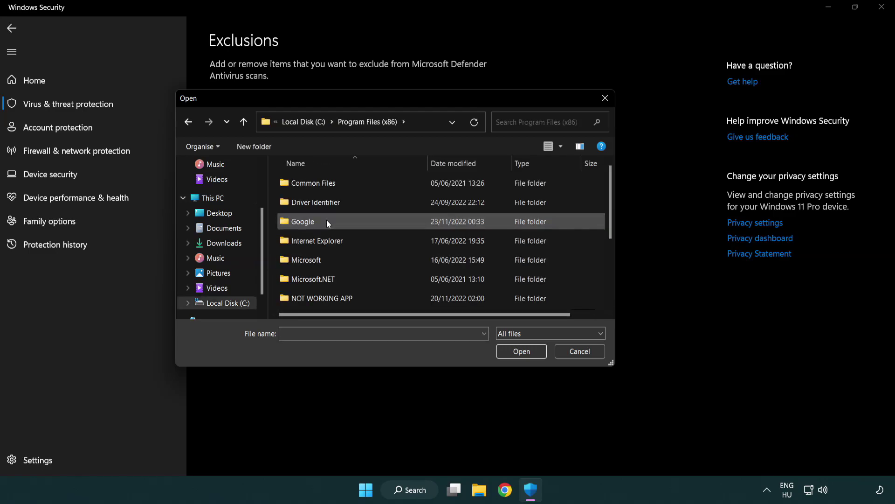
double_click(334, 300)
left_click(315, 182)
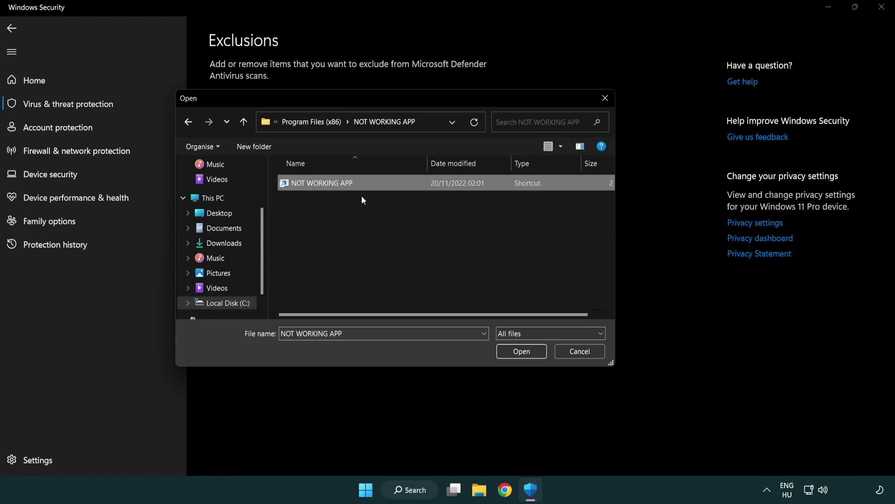
left_click(521, 357)
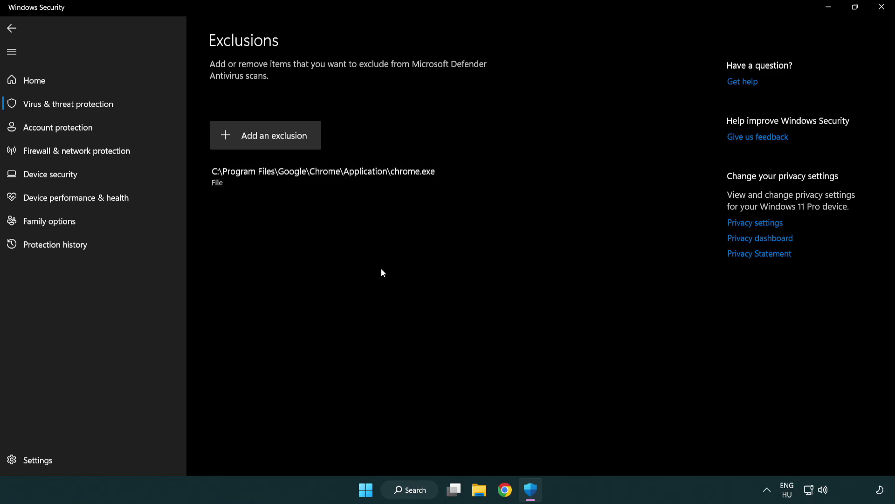
Close Windows Security and show the Start menu's restart and shut down options.
left_click(881, 8)
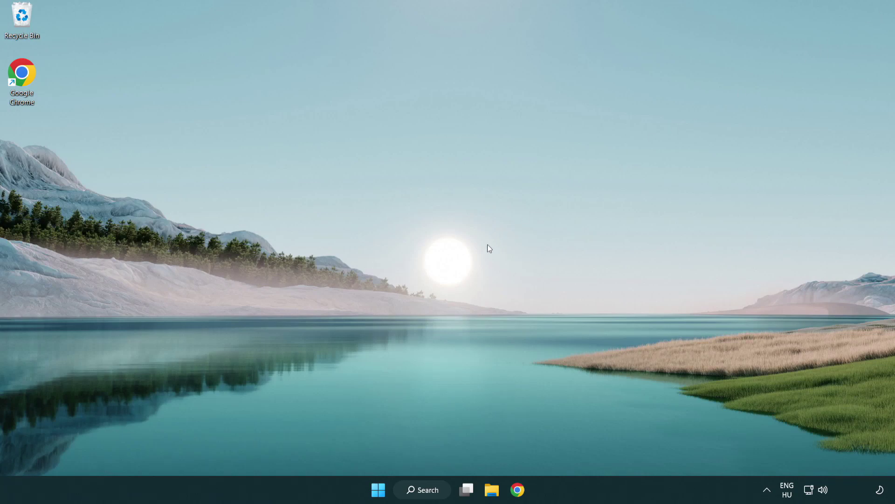
left_click(372, 491)
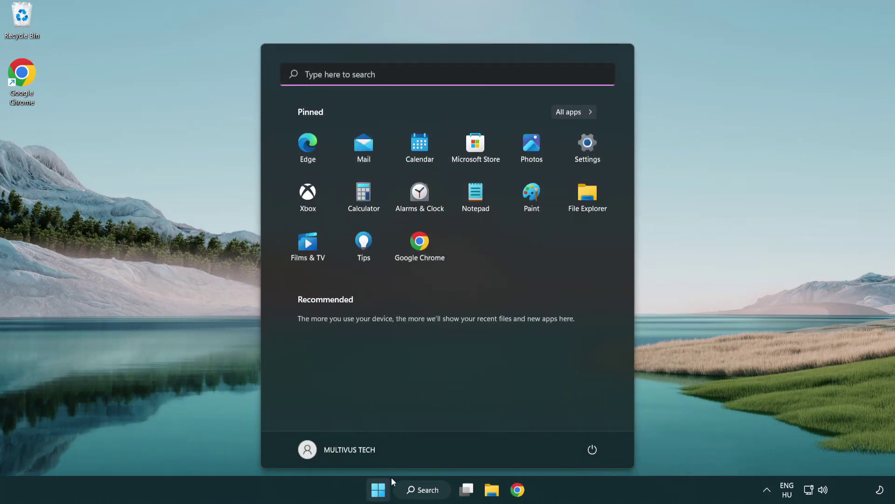
left_click(593, 449)
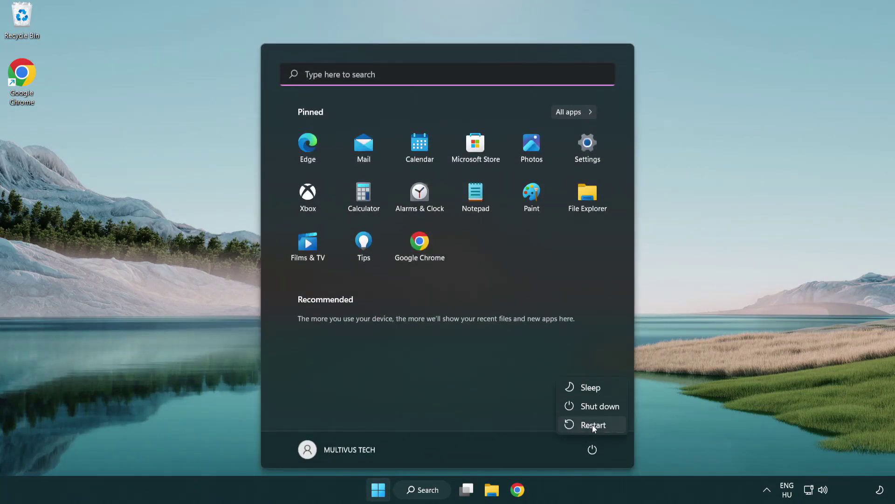